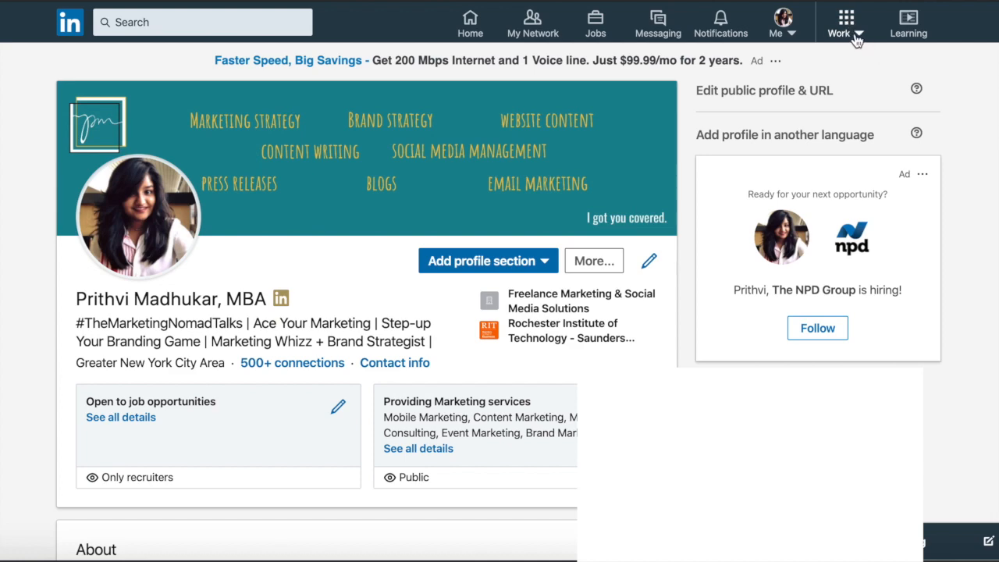
Step: Open the Campaign Manager from LinkedIn's Advertise product
click(854, 33)
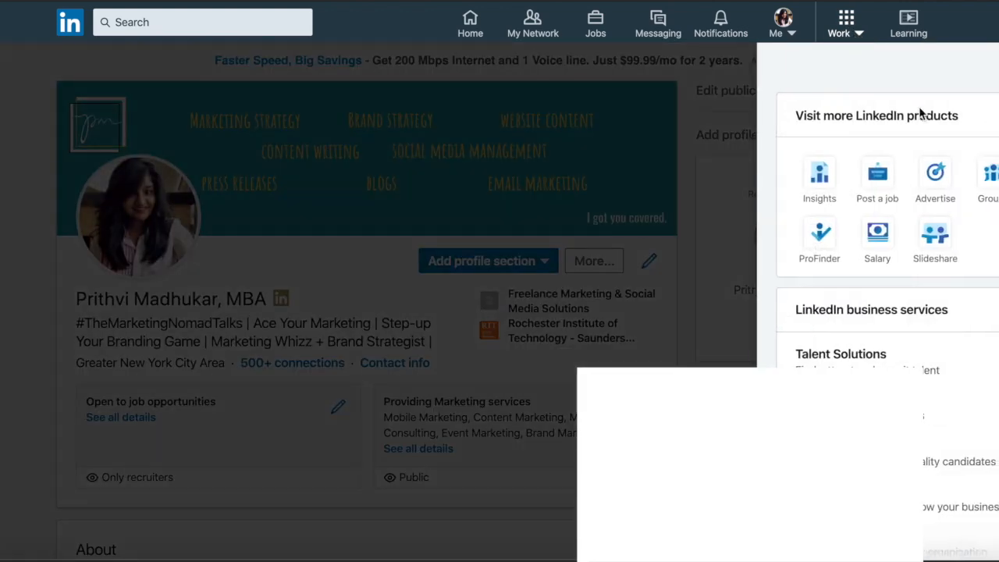
click(936, 180)
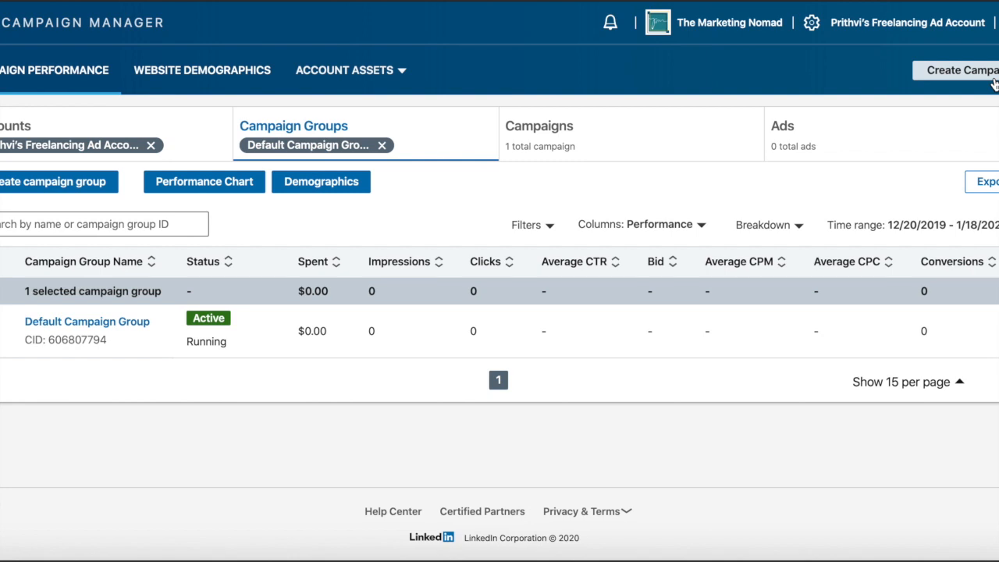
click(96, 185)
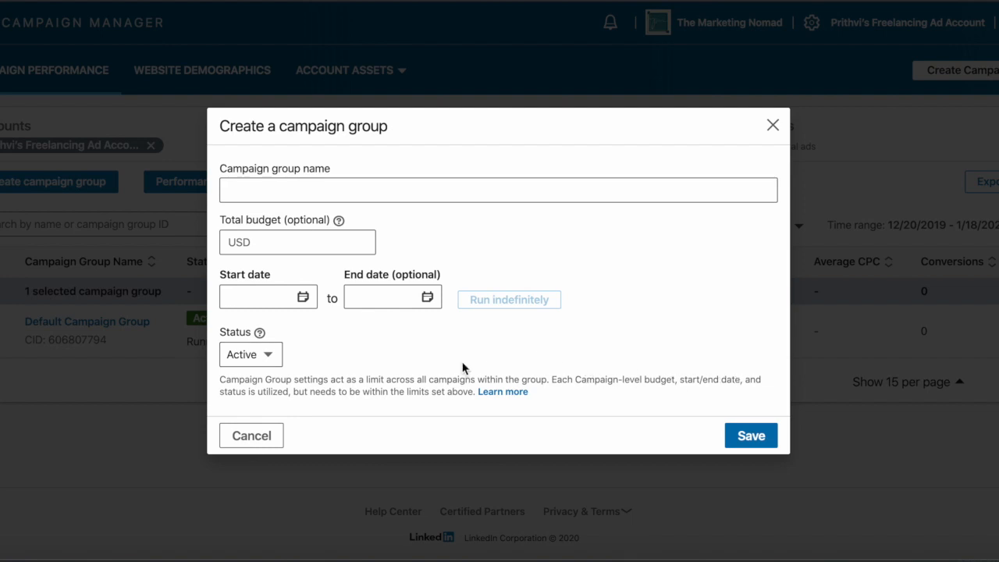
click(297, 242)
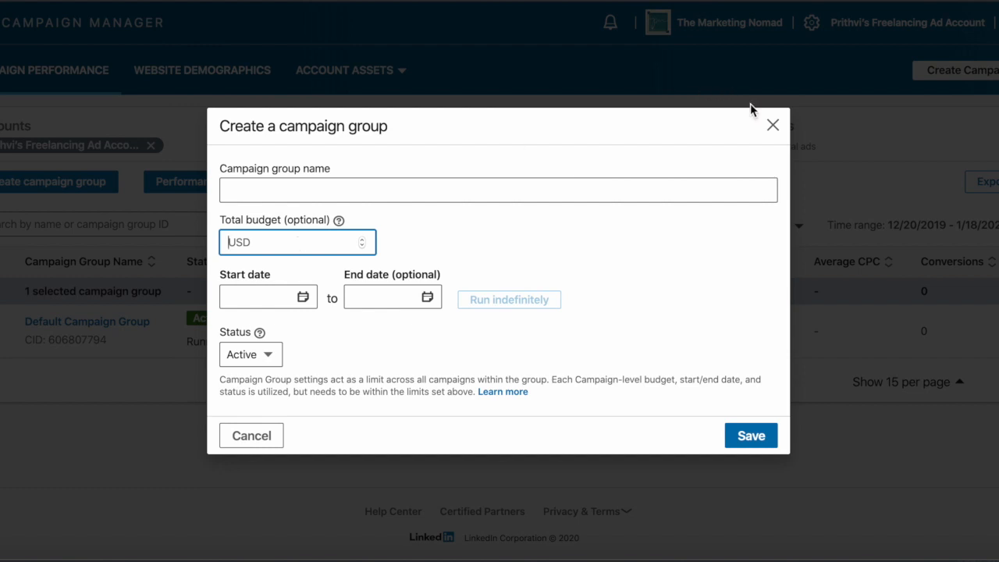
click(773, 125)
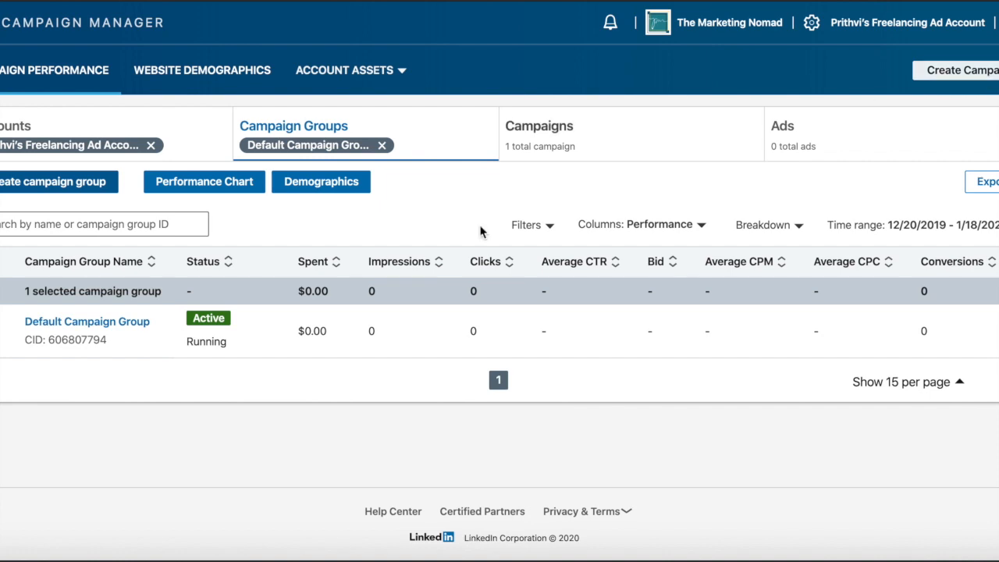
Step: Start a new campaign in the Default Campaign Group and name it "YouTube Video - Trial"
mouse_move(70, 328)
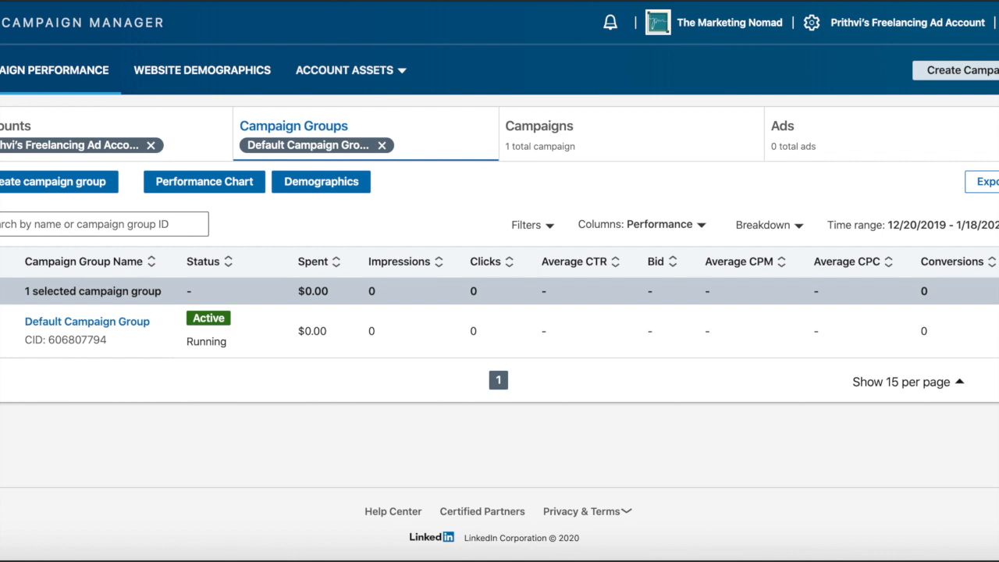
click(962, 70)
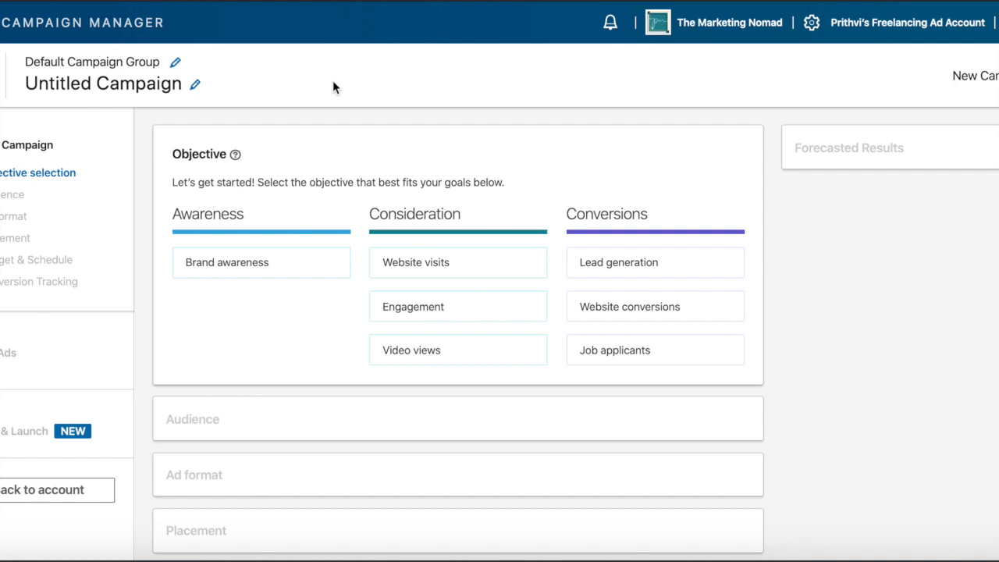
click(159, 68)
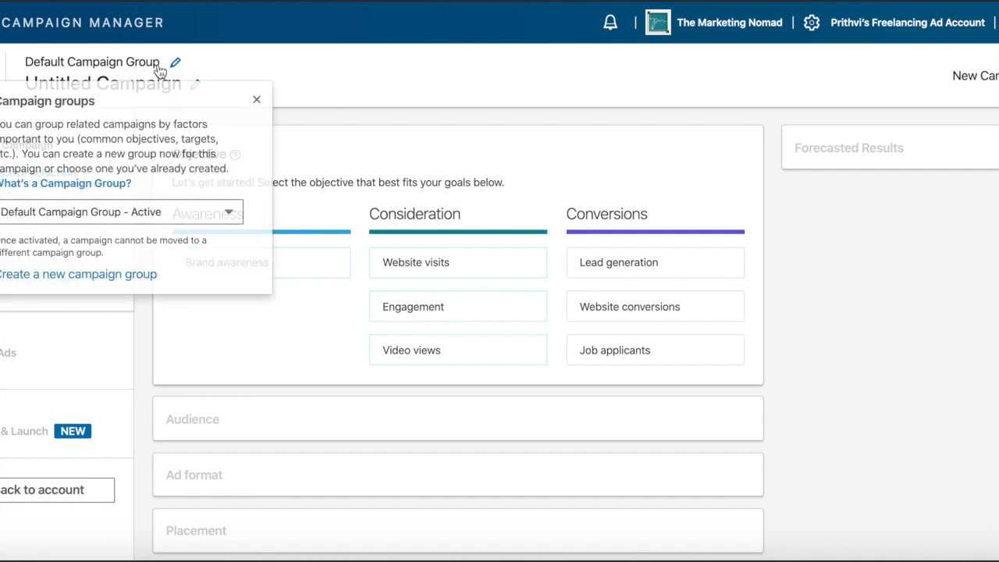
click(258, 103)
click(193, 82)
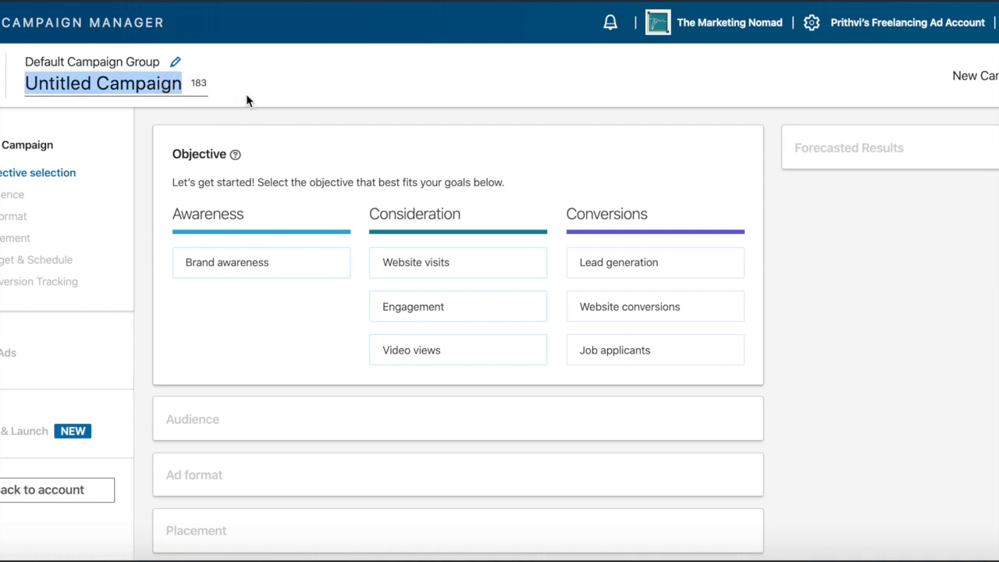
text(YouTube Video)
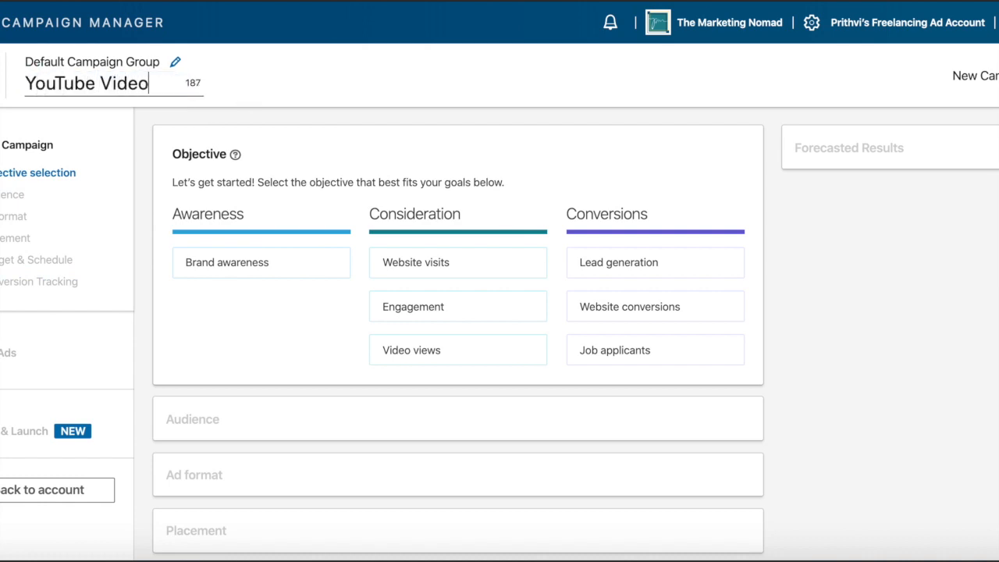
text( - Trial)
Step: Compare the descriptions of the awareness, consideration and conversion objectives available for the campaign
mouse_move(412, 351)
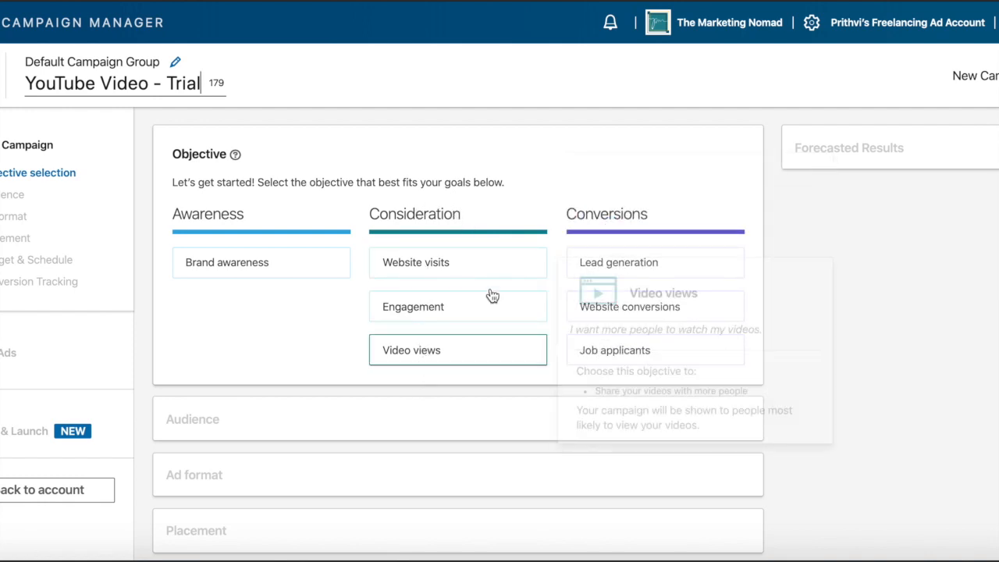
mouse_move(516, 281)
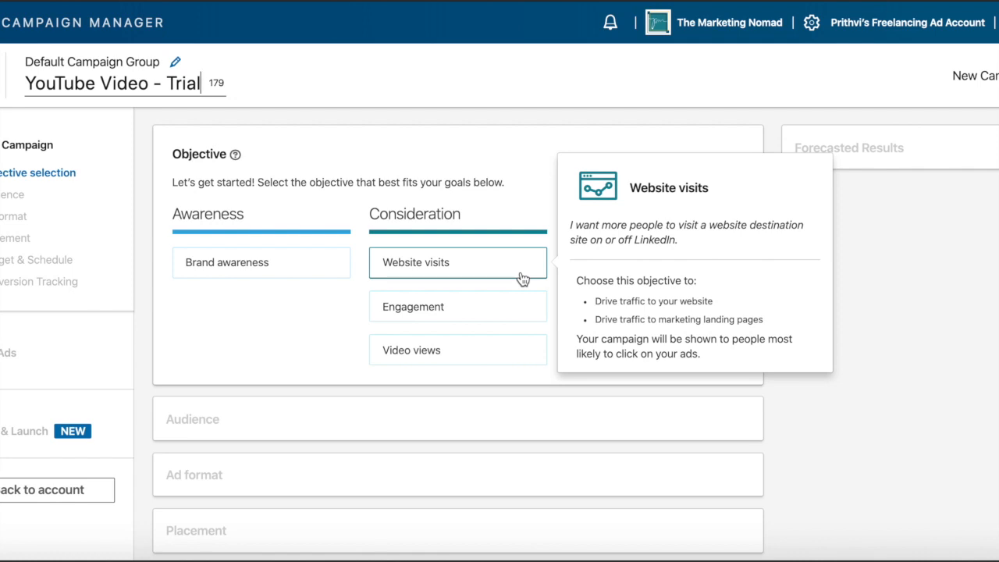
mouse_move(513, 320)
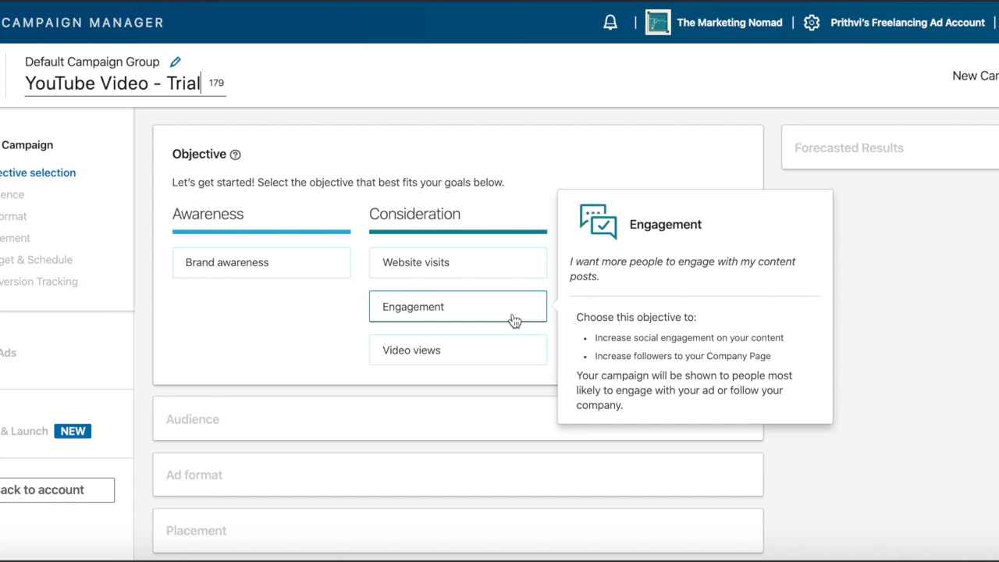
mouse_move(519, 352)
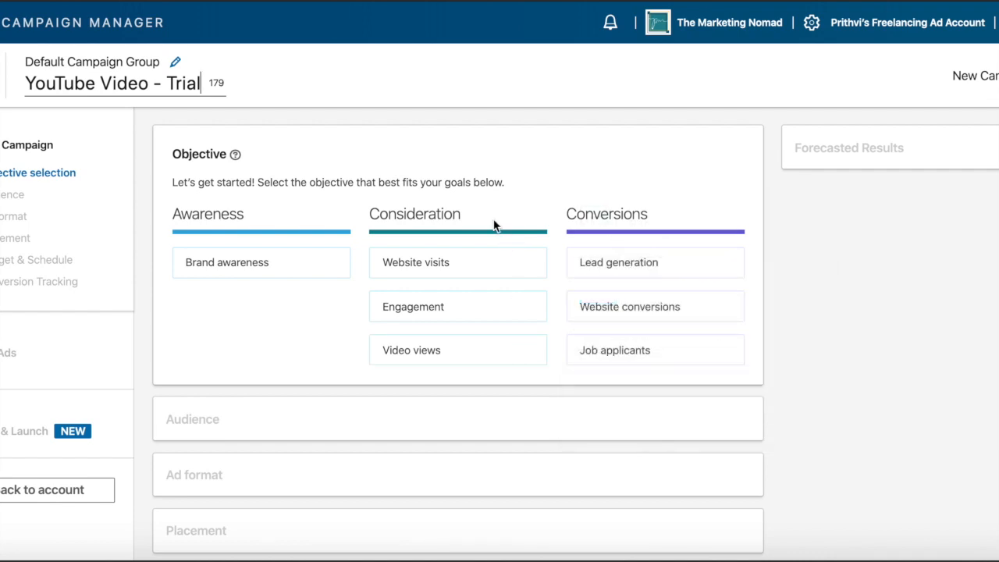
mouse_move(640, 229)
mouse_move(737, 270)
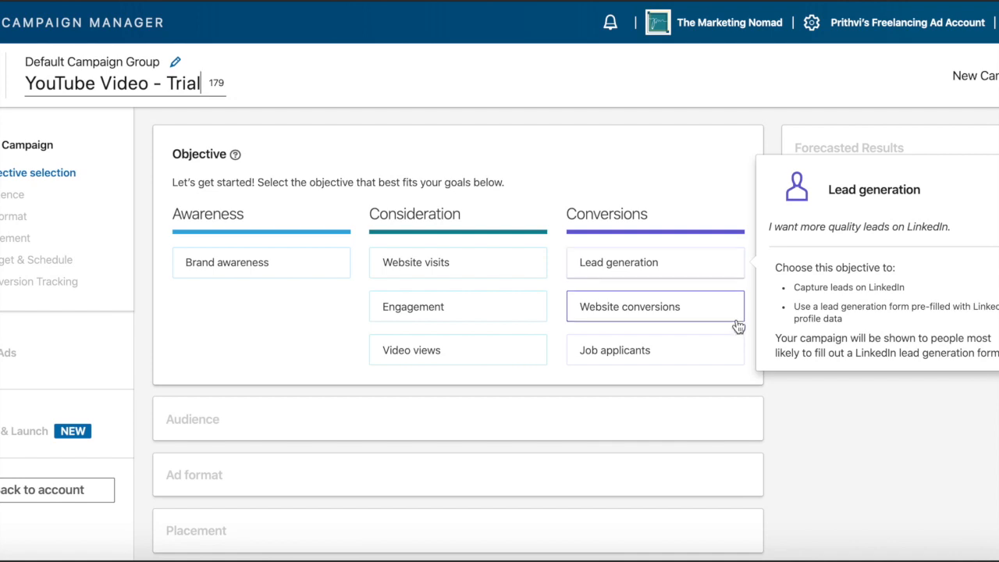
mouse_move(731, 320)
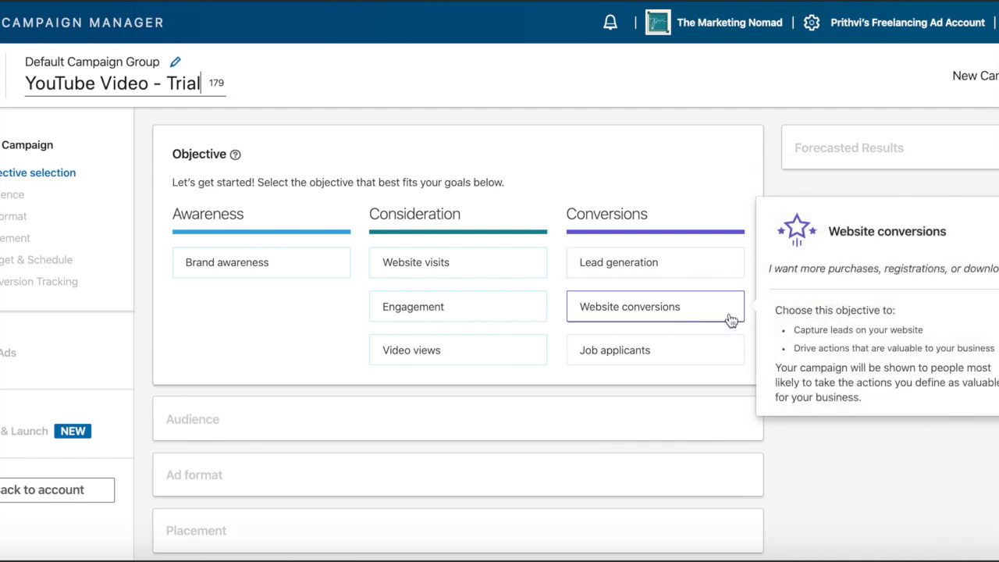
mouse_move(529, 261)
mouse_move(711, 350)
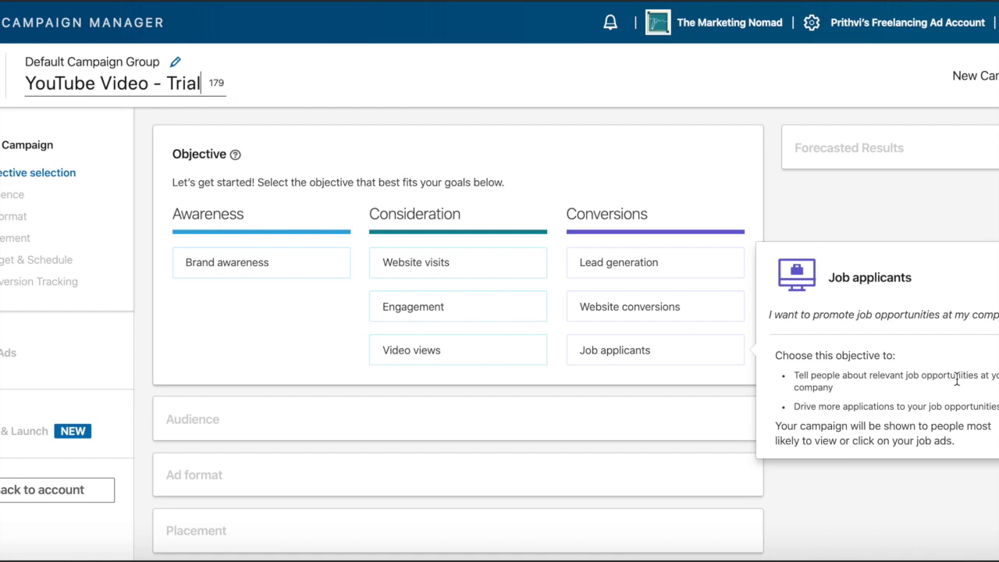
scroll(962, 513, down, 1)
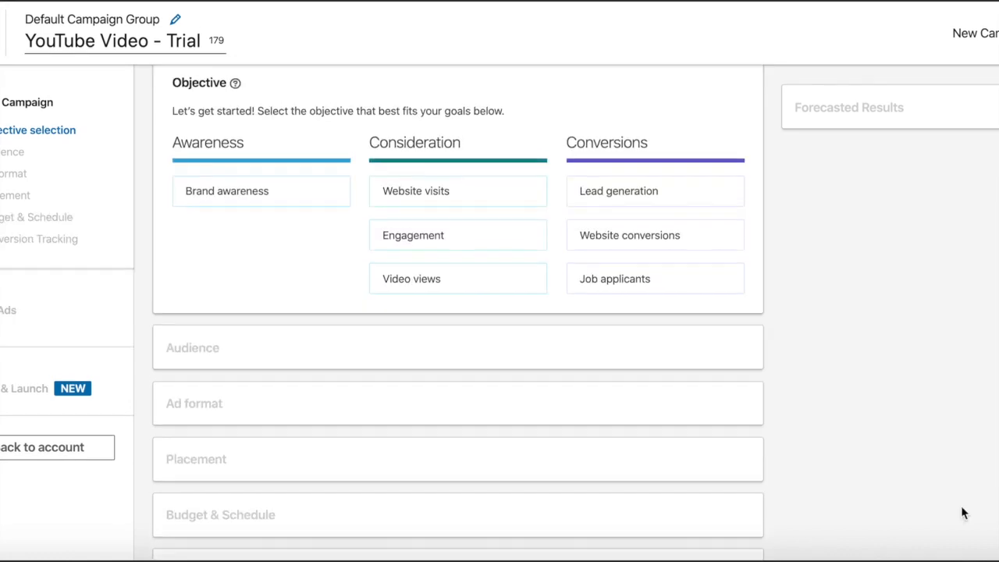
scroll(962, 513, up, 1)
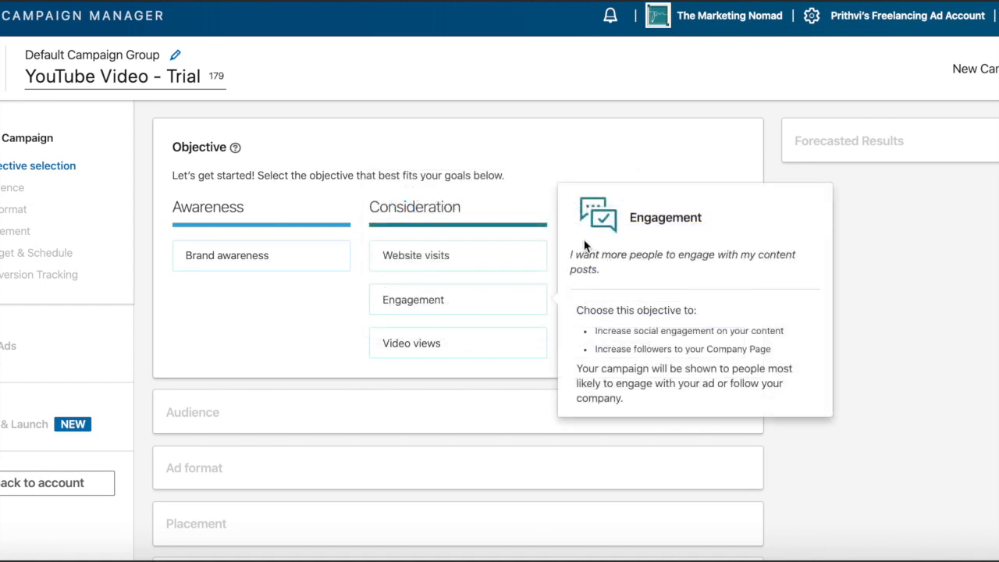
mouse_move(521, 261)
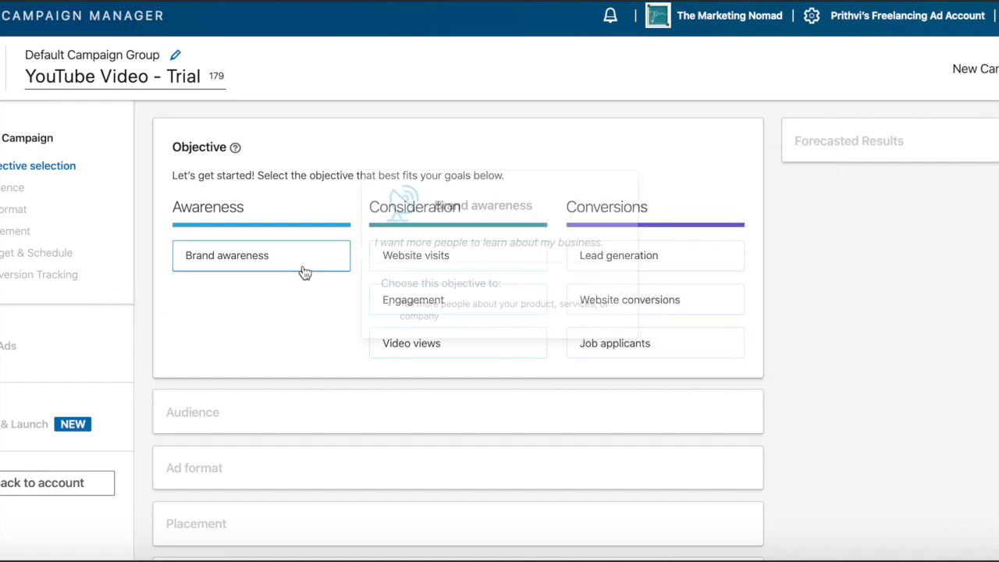
mouse_move(402, 260)
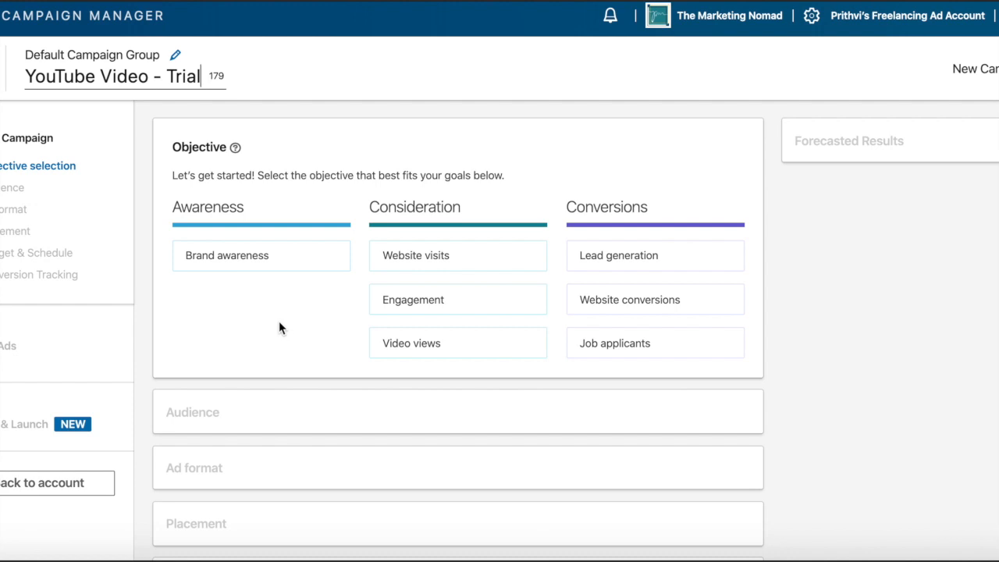
Step: Choose Website visits as the campaign objective
mouse_move(278, 277)
mouse_move(730, 264)
scroll(824, 436, down, 2)
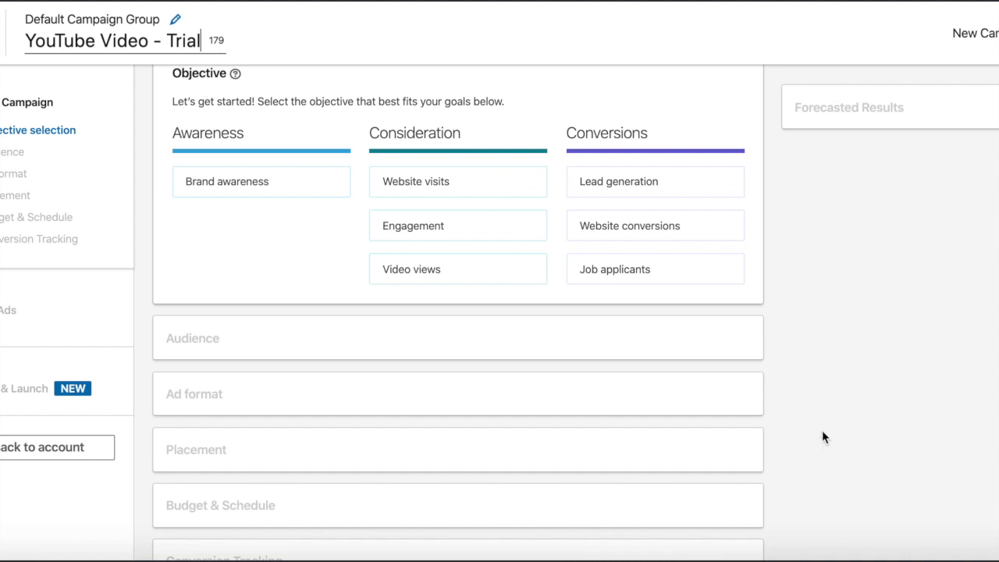
mouse_move(509, 195)
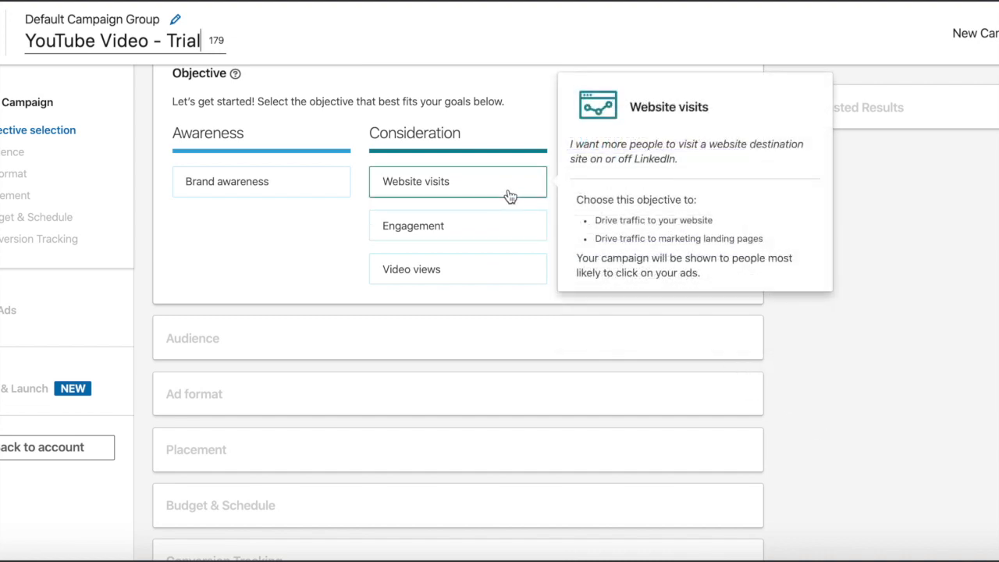
click(413, 185)
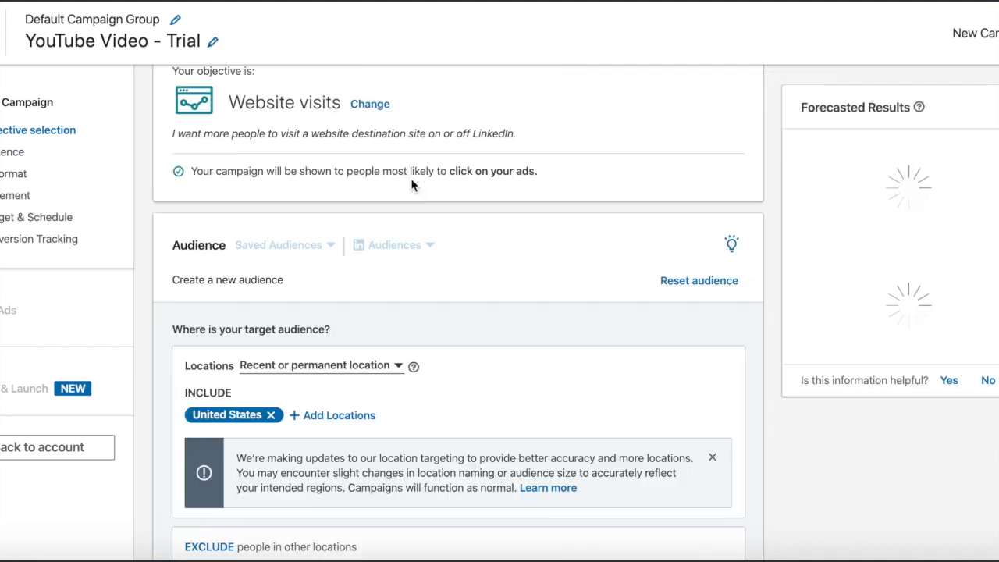
Step: Look through the campaign setup sections, from audience locations and attributes to ad format, placement and budget
scroll(568, 294, down, 3)
scroll(568, 293, up, 2)
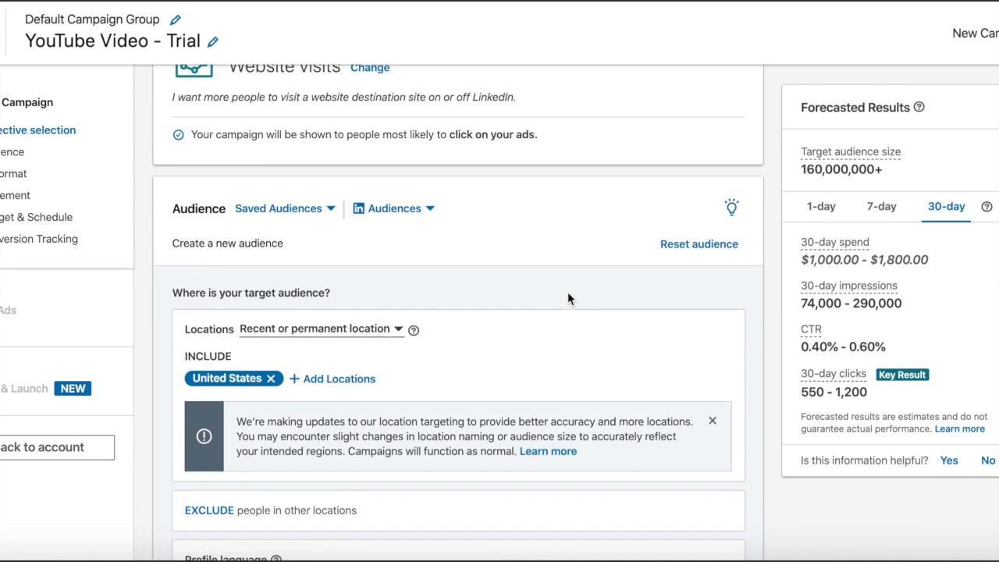
scroll(568, 296, up, 1)
scroll(568, 297, down, 10)
scroll(569, 297, down, 10)
scroll(569, 298, up, 6)
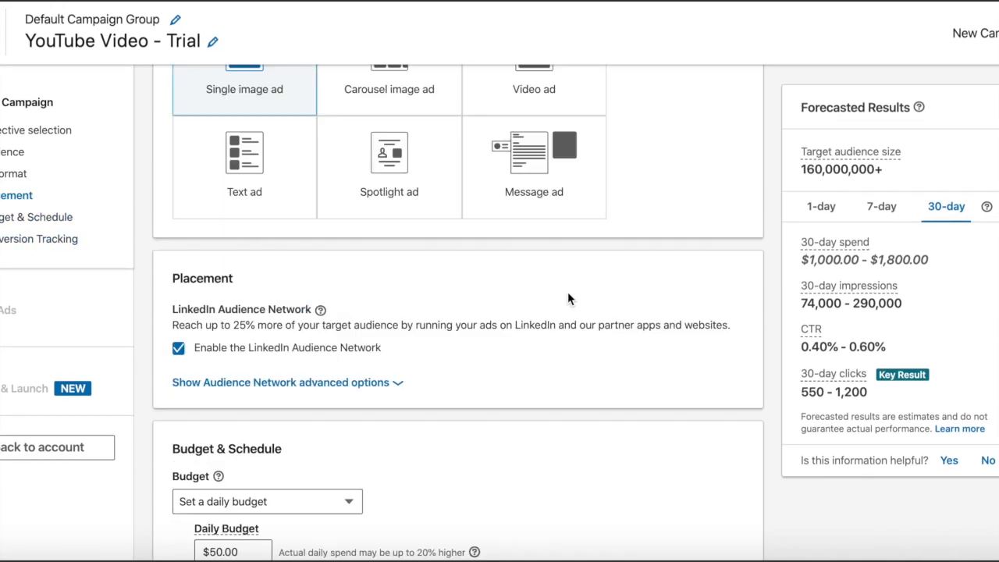
scroll(568, 298, up, 15)
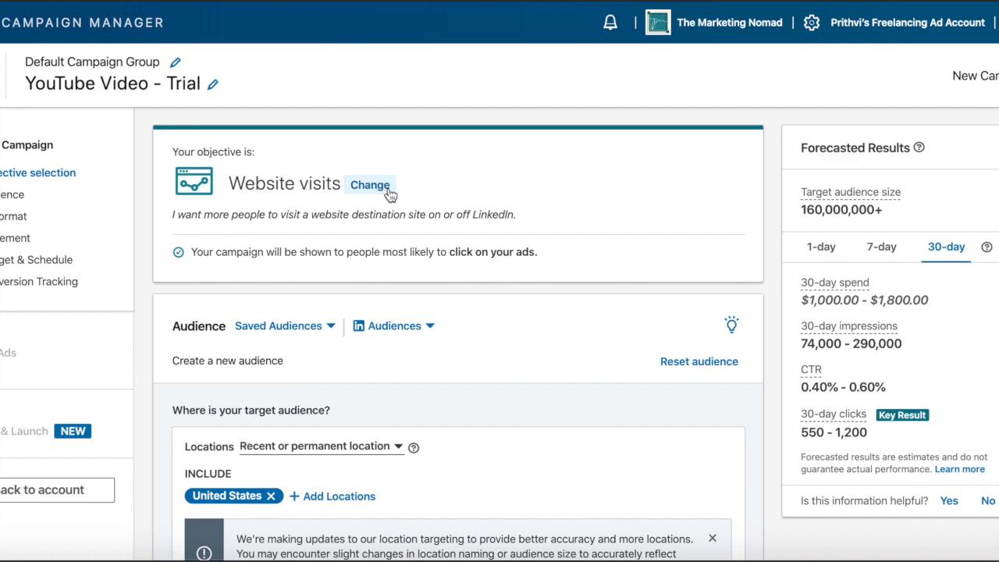
scroll(319, 283, down, 6)
scroll(323, 283, up, 3)
scroll(322, 283, up, 3)
scroll(560, 263, down, 5)
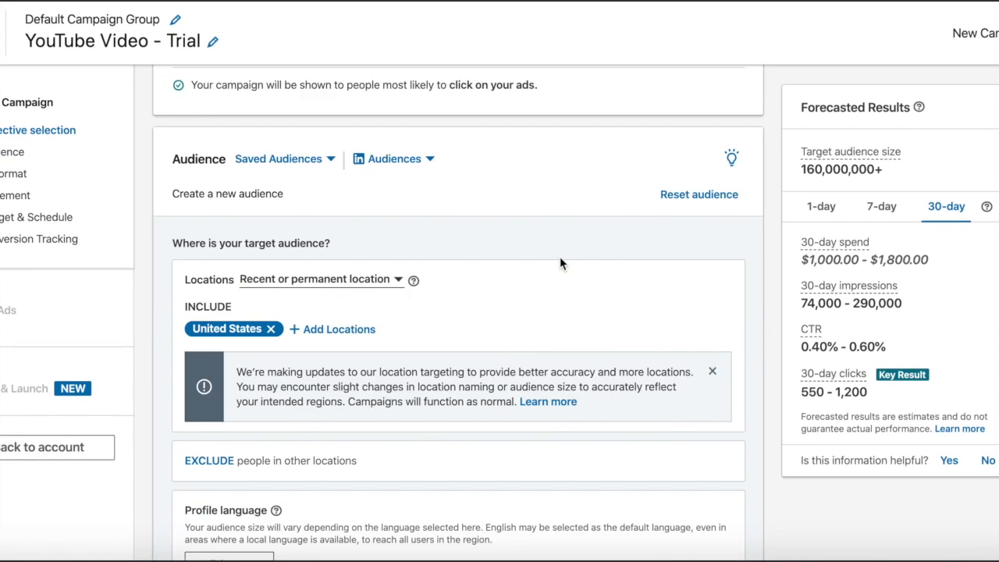
scroll(560, 264, down, 2)
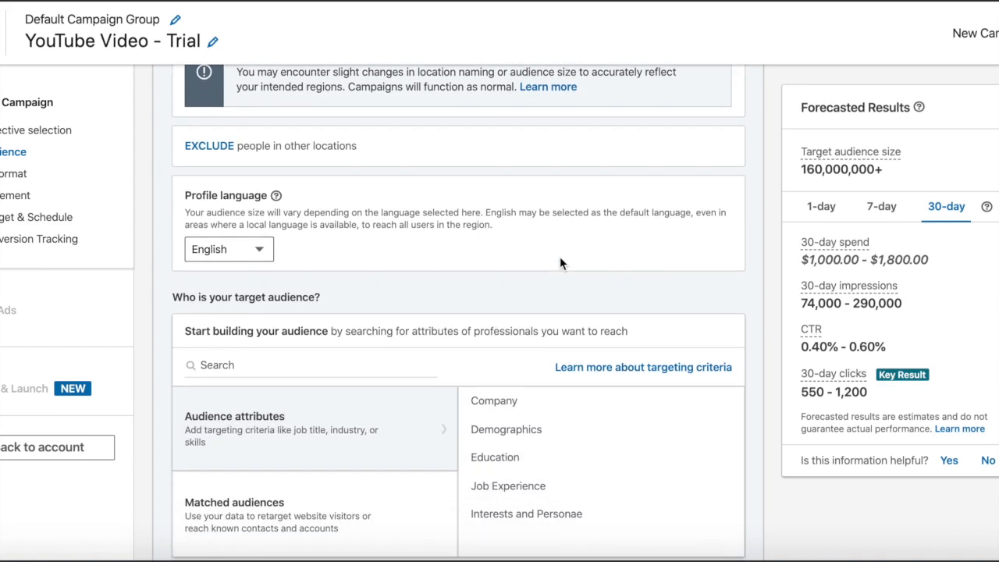
scroll(559, 263, down, 2)
scroll(559, 258, up, 5)
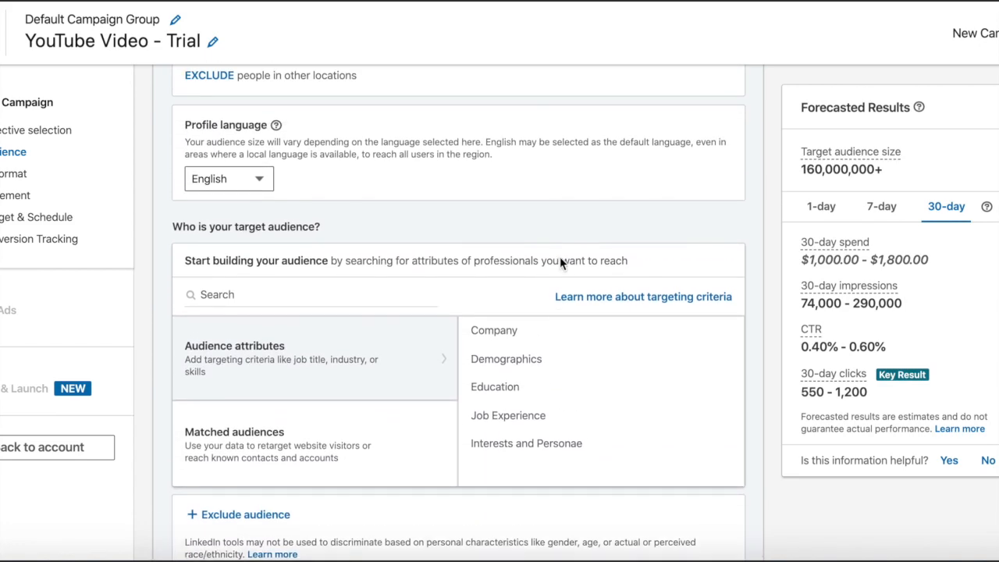
scroll(560, 263, down, 1)
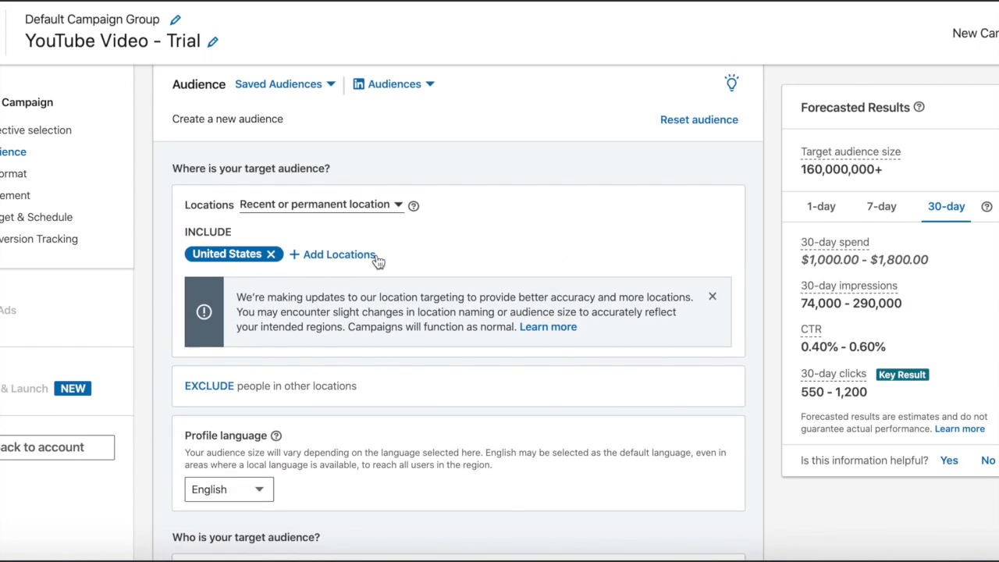
Step: Examine the location type choices for the target audience, then the profile language and audience attribute sections
click(355, 210)
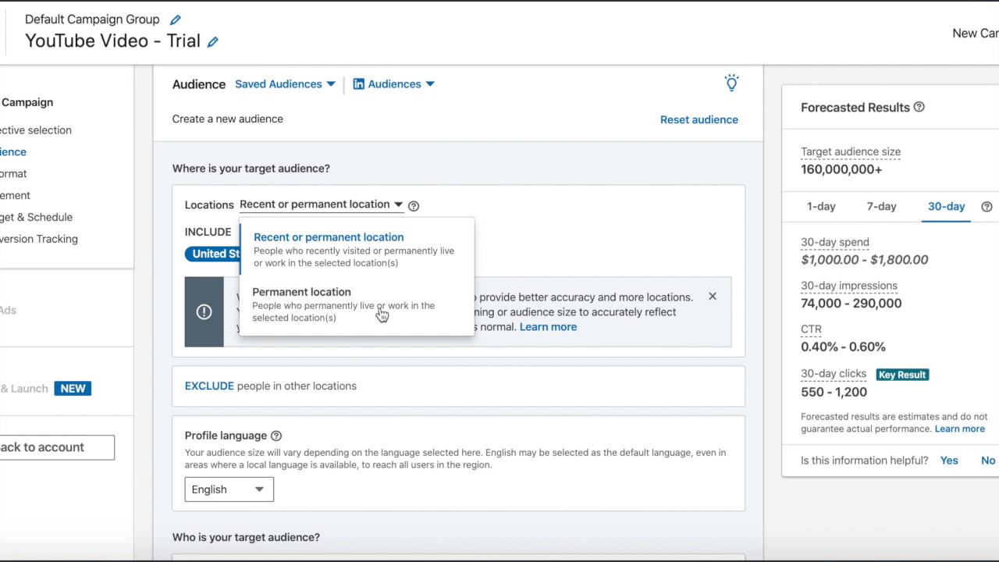
scroll(566, 380, down, 2)
click(513, 175)
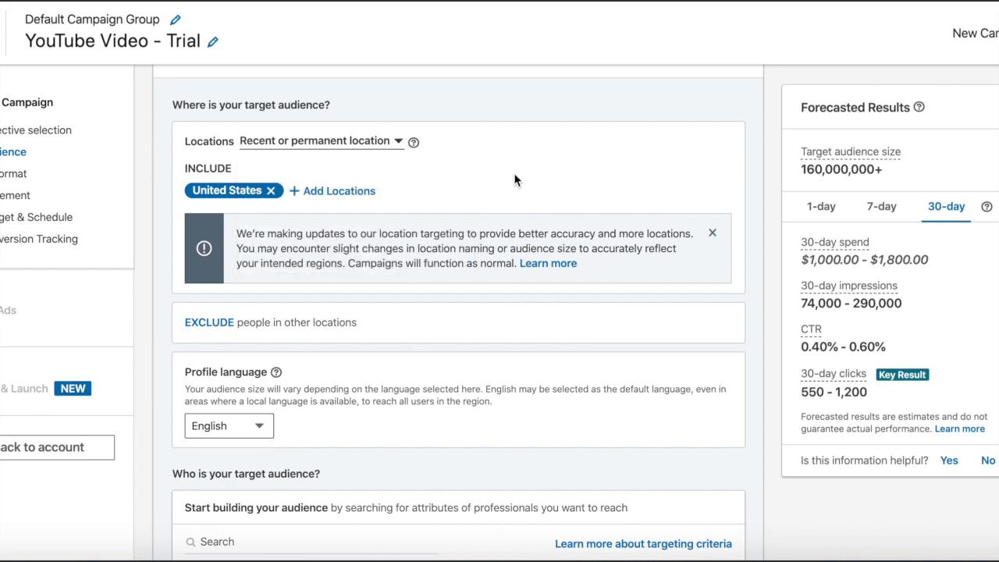
scroll(535, 281, down, 3)
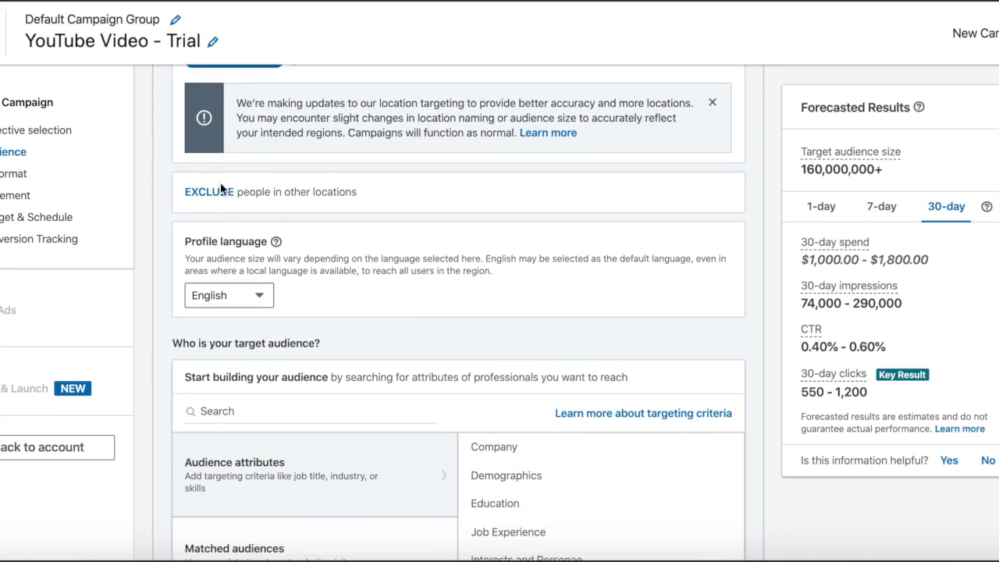
scroll(335, 303, down, 3)
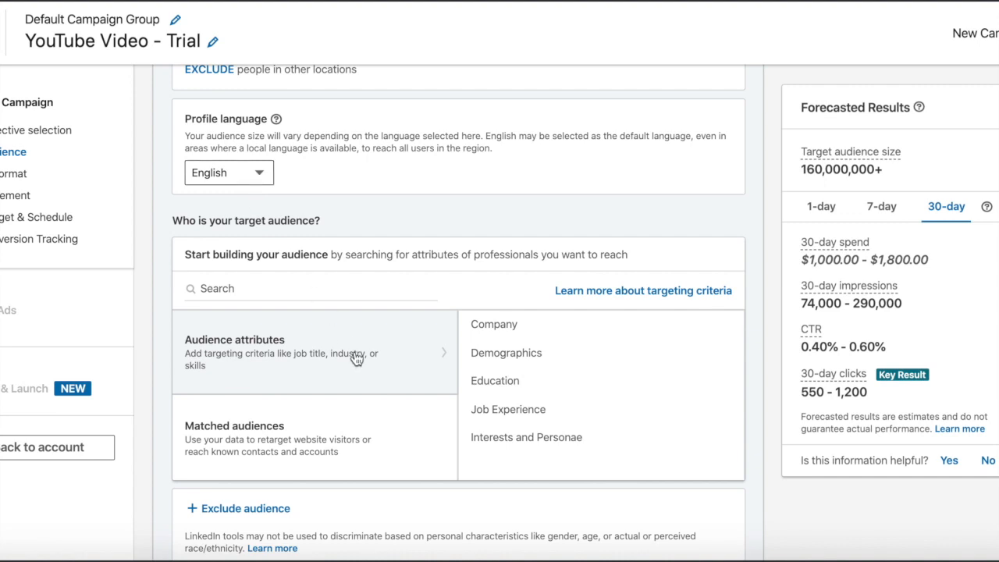
Step: Add the Doctor of Philosophy - PhD degree from the Education attributes to the target audience
scroll(352, 356, down, 3)
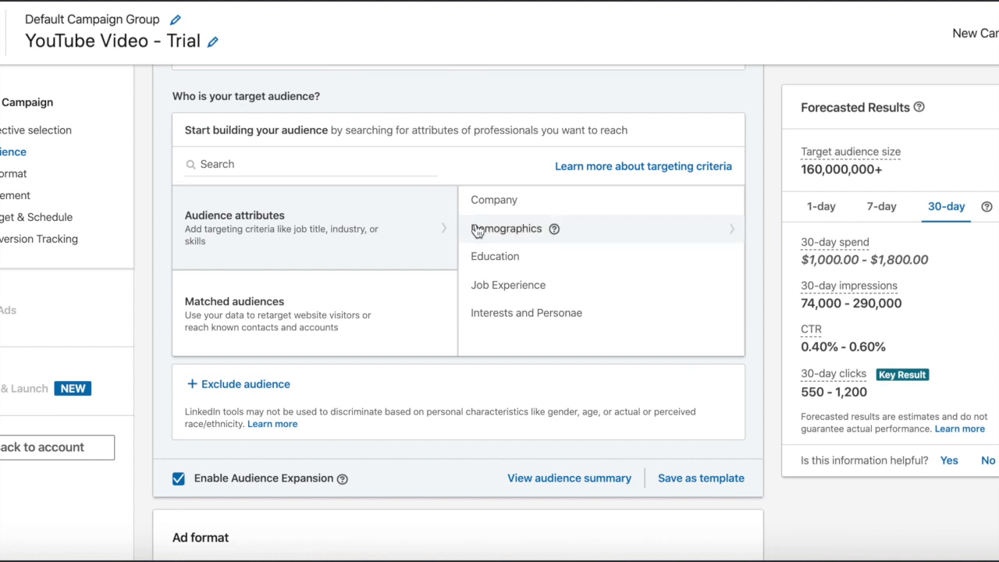
click(499, 263)
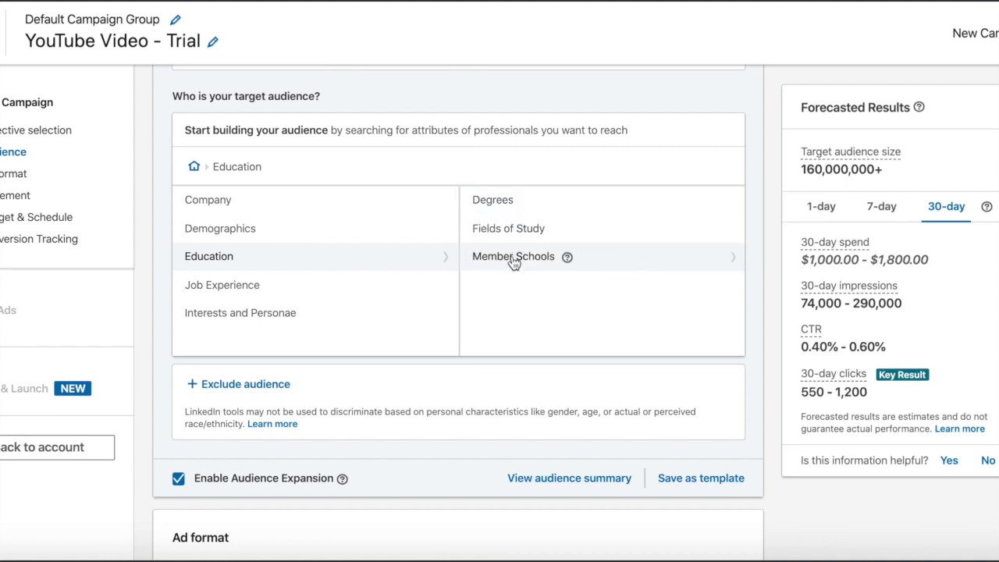
click(516, 202)
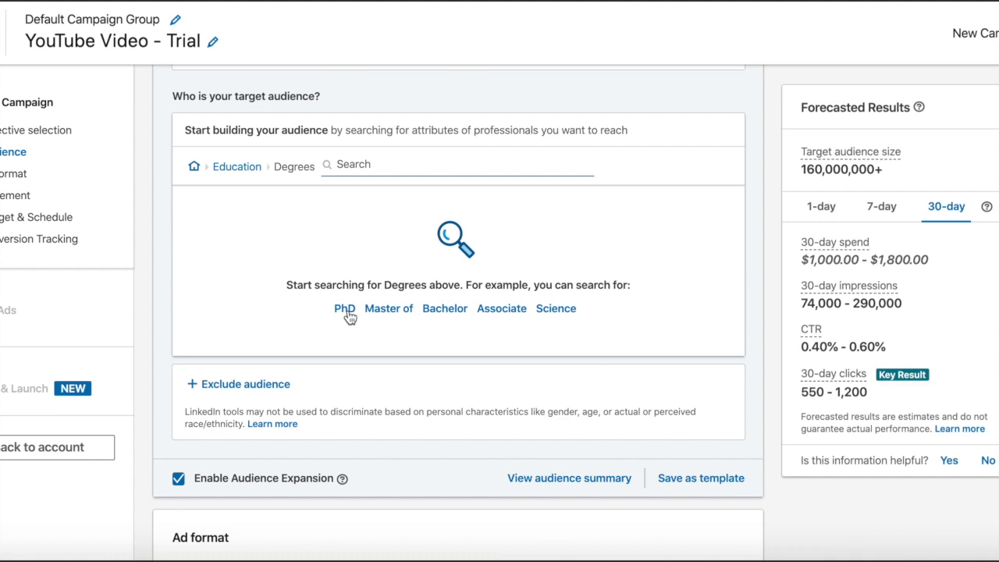
click(348, 311)
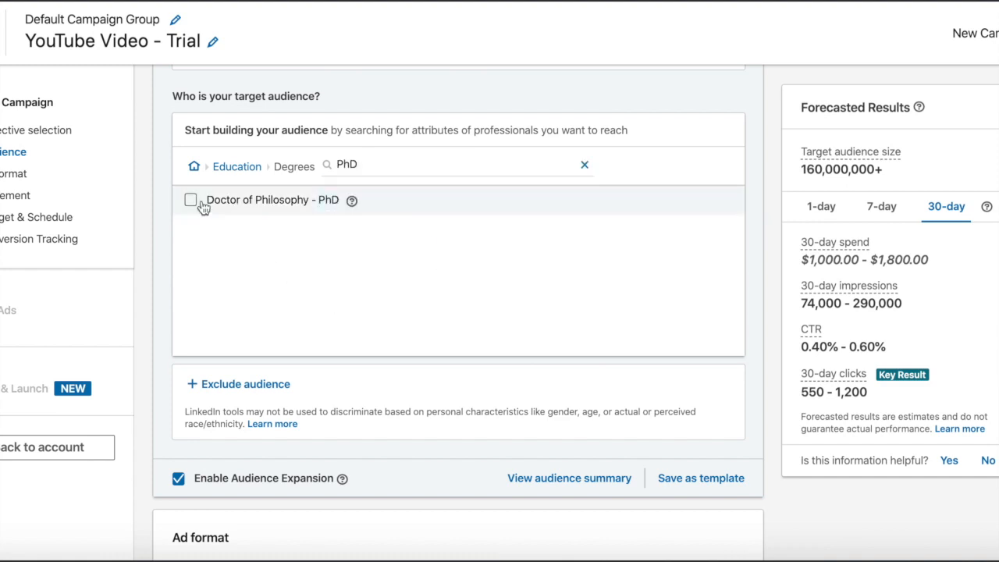
click(191, 200)
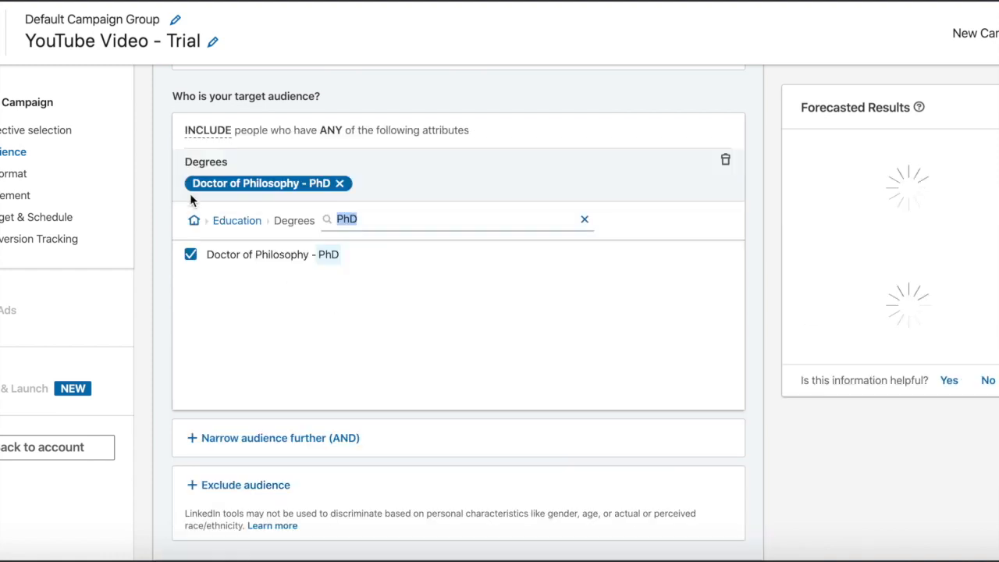
Step: Include the fields of study Mathematics and Computer Science and Computer and Information Sciences, General in the target audience
click(242, 222)
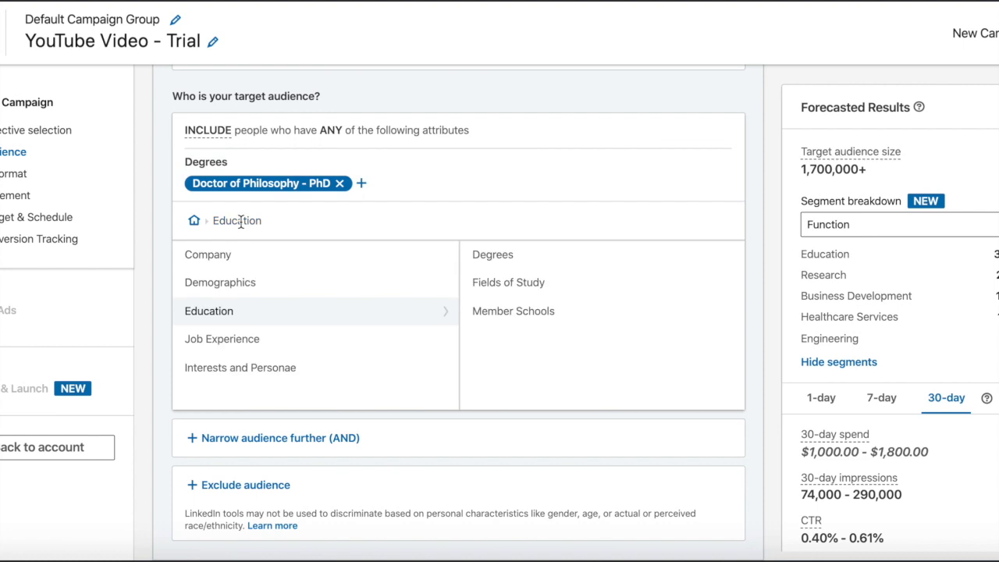
click(492, 286)
click(484, 362)
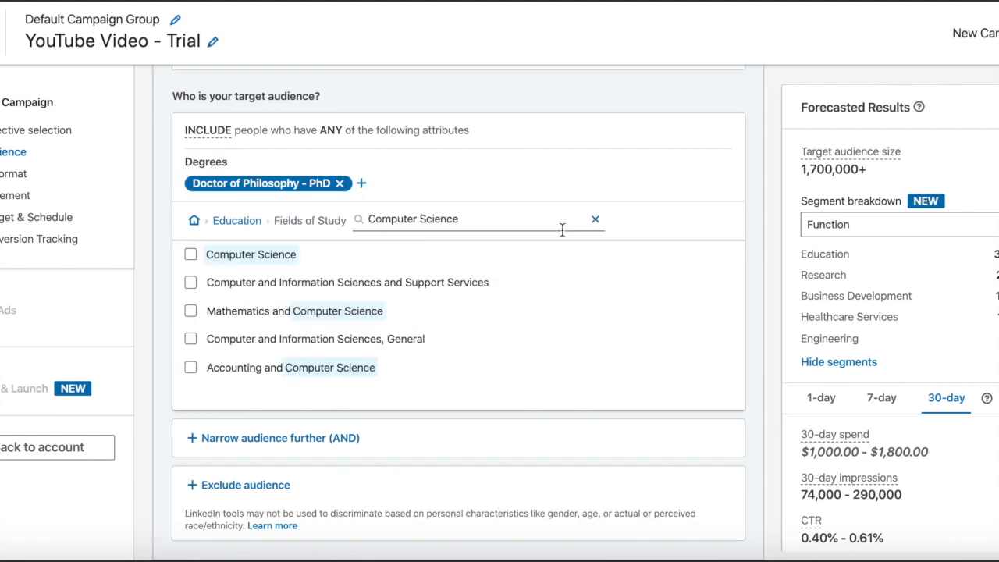
click(192, 312)
click(190, 391)
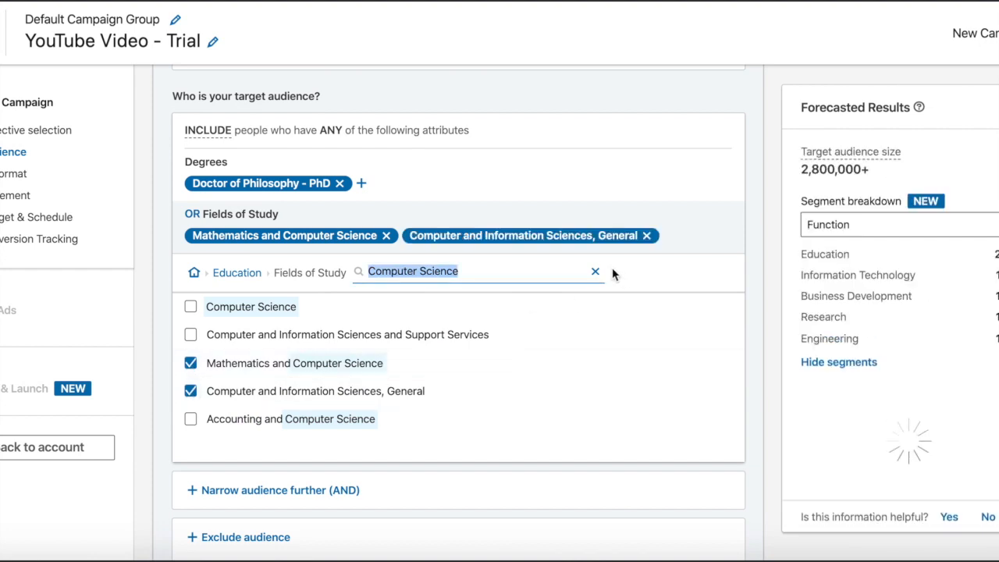
Step: Search the fields of study for marketing and add International Marketing to the target audience
click(595, 271)
click(550, 271)
text(marketing)
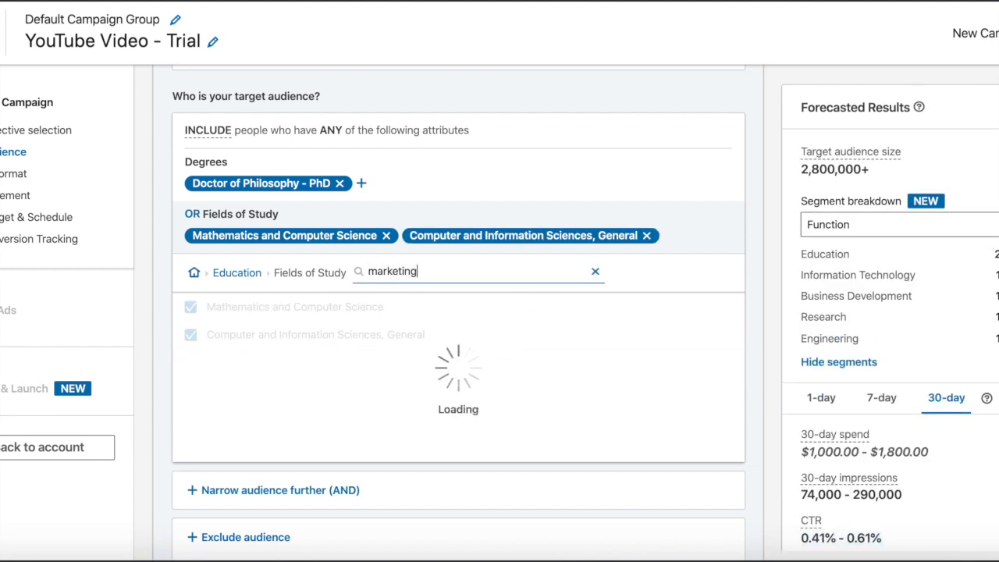
click(190, 408)
click(191, 290)
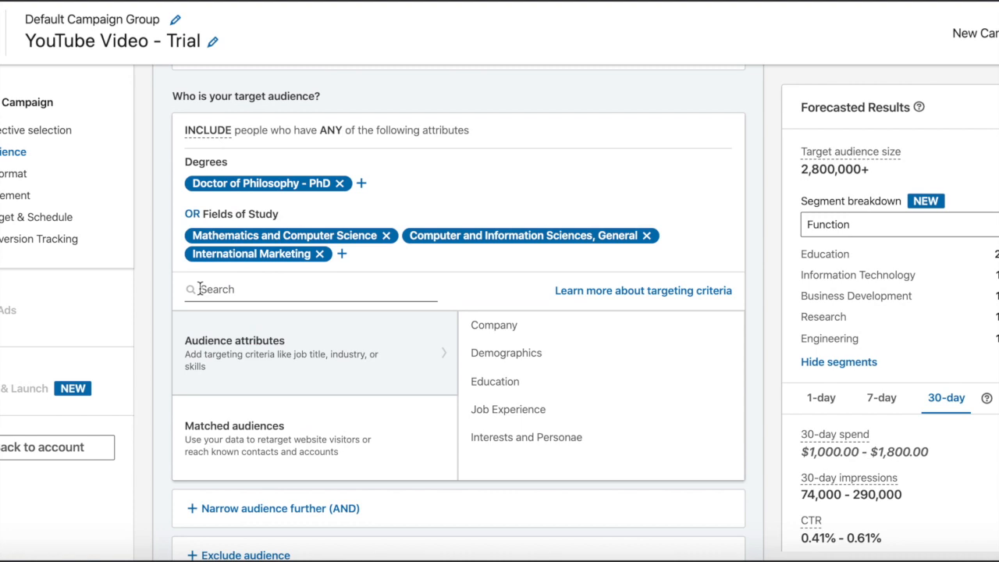
Step: Examine the job titles suggested for Director and the member skills suggested for Program Management among the job experience attributes
click(541, 410)
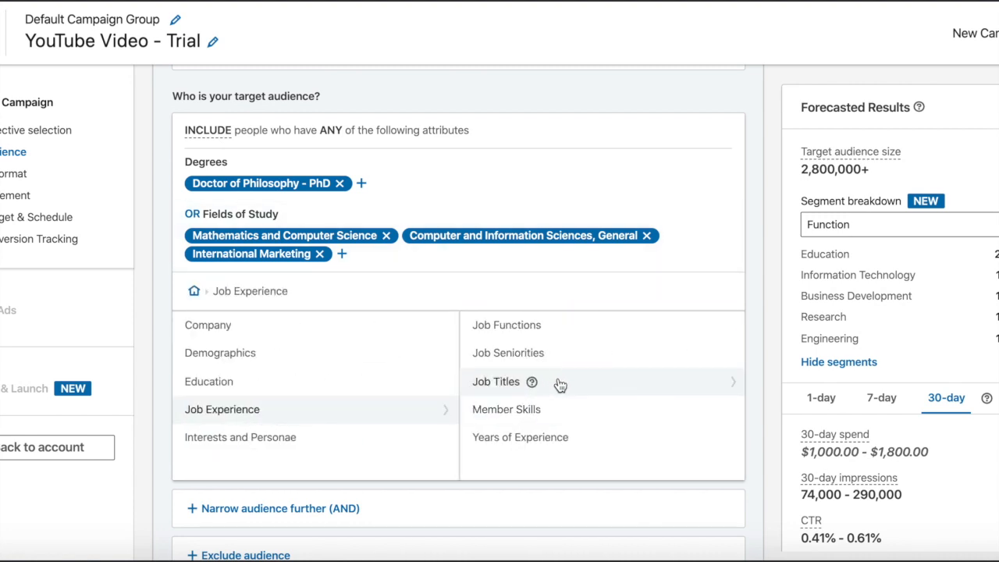
click(558, 381)
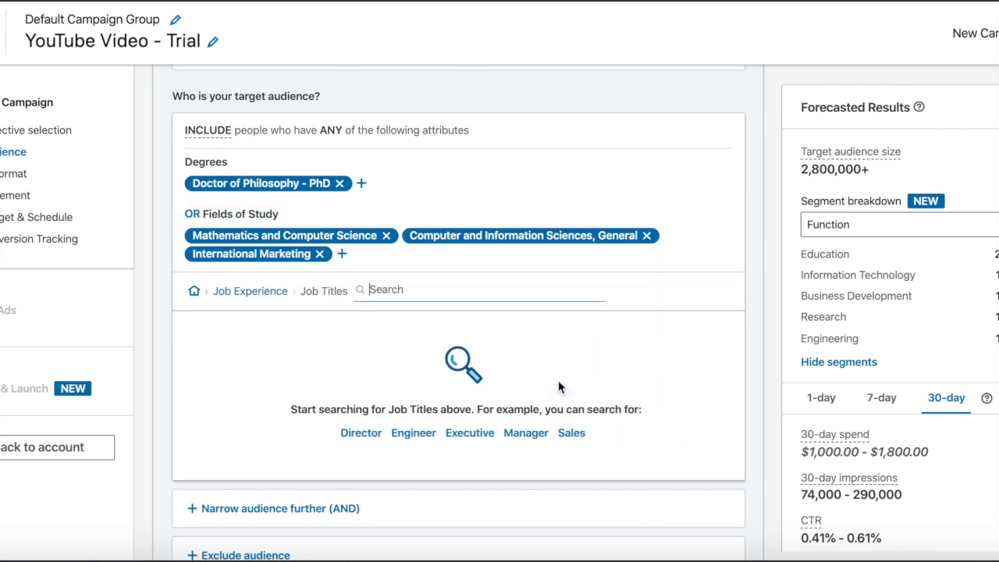
click(353, 433)
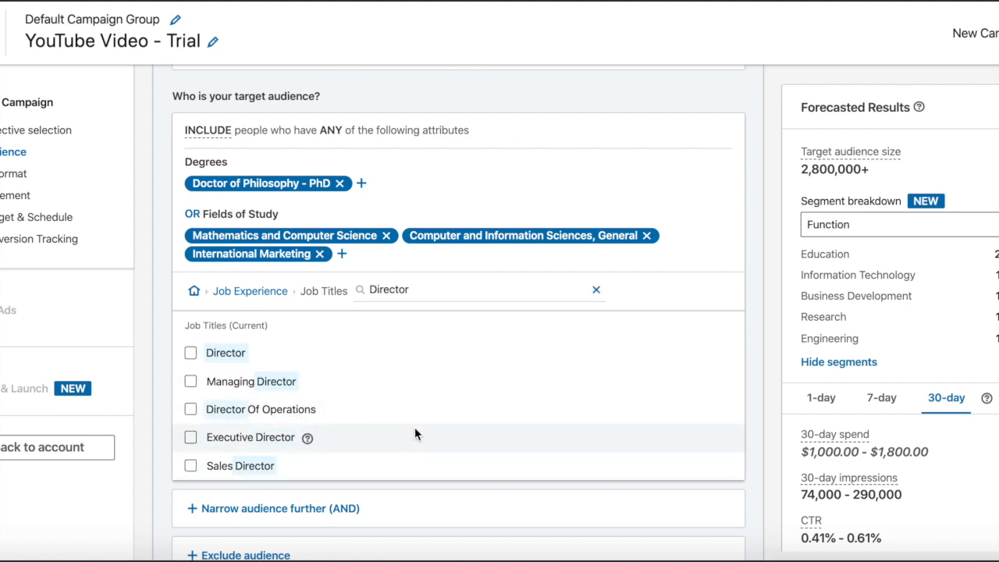
scroll(400, 419, down, 2)
scroll(400, 419, up, 2)
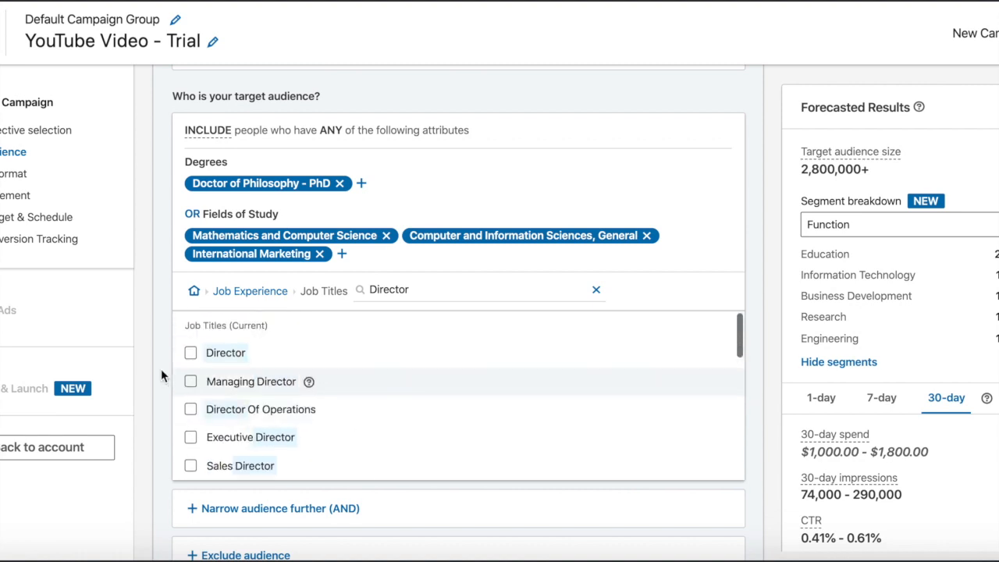
click(269, 301)
click(517, 414)
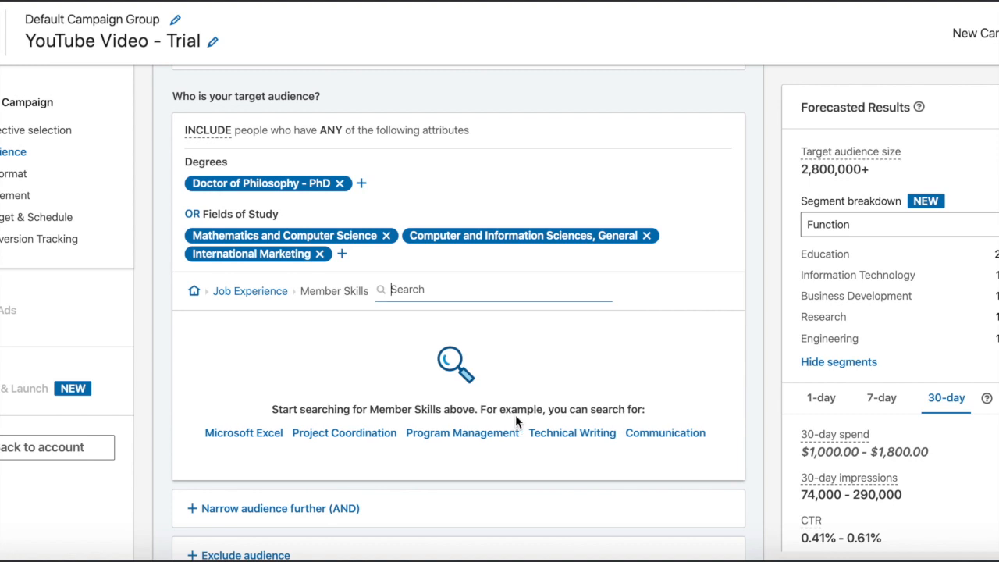
click(500, 433)
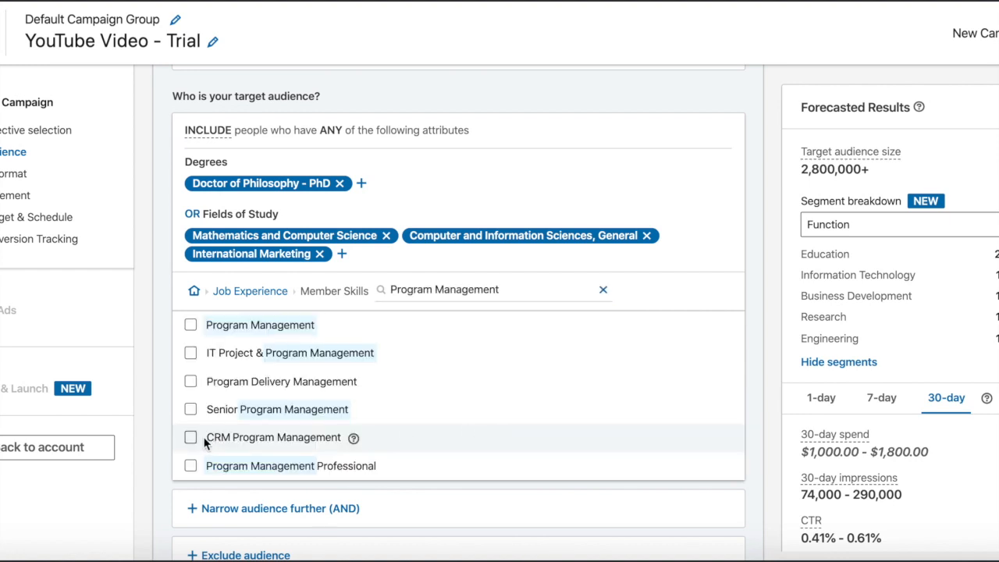
Step: Add a years of experience criterion to the target audience, starting from 4 years
click(262, 295)
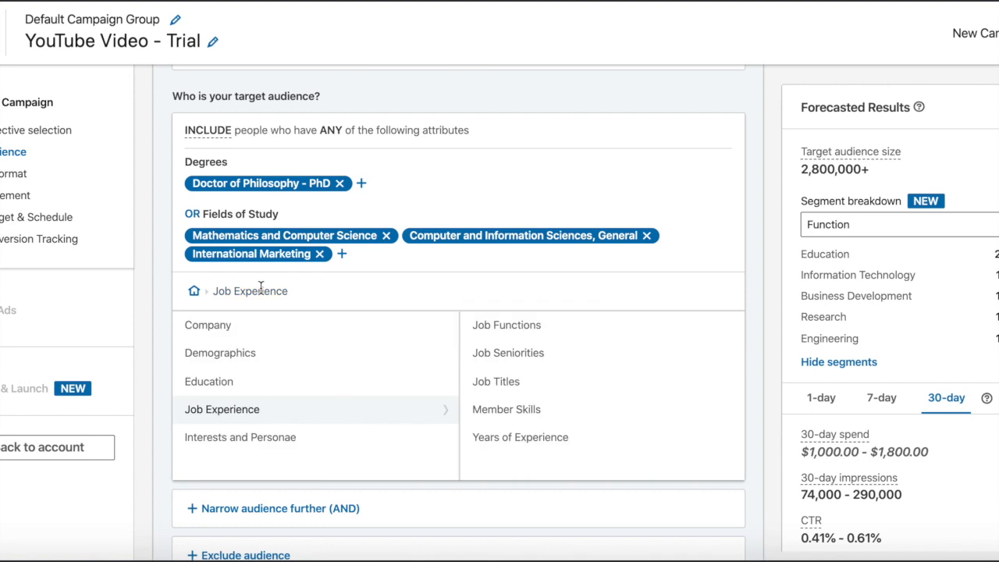
click(550, 443)
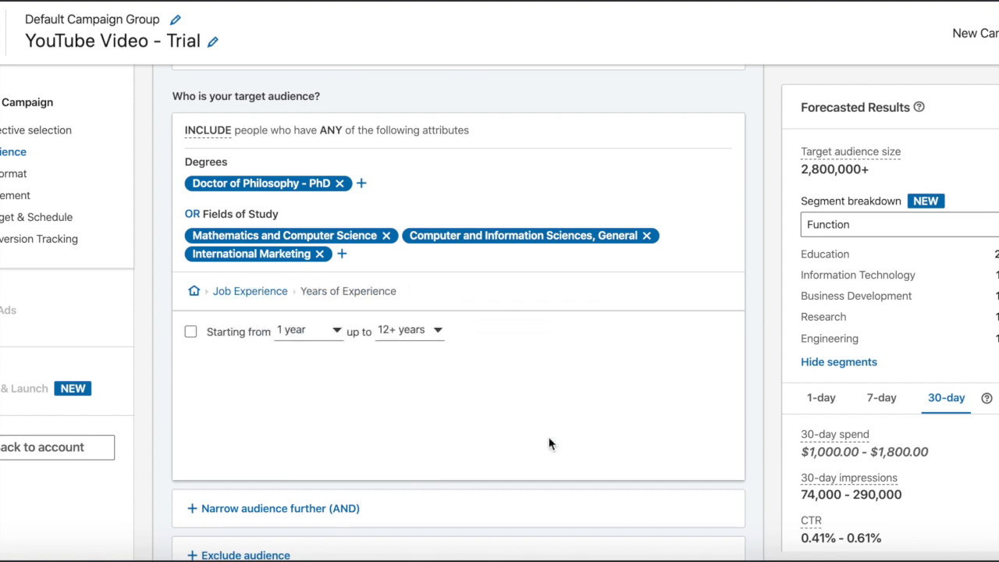
click(189, 332)
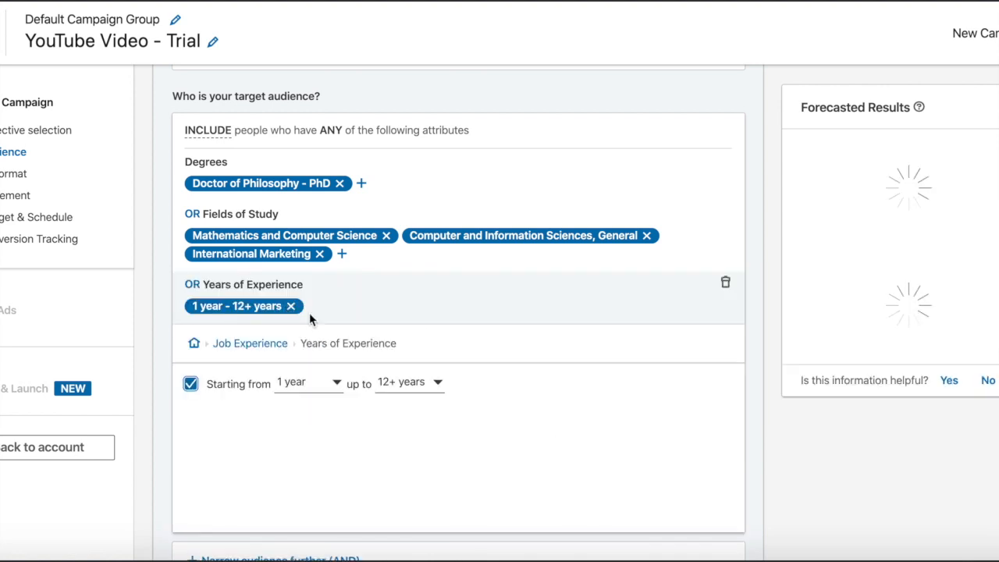
click(328, 383)
click(306, 490)
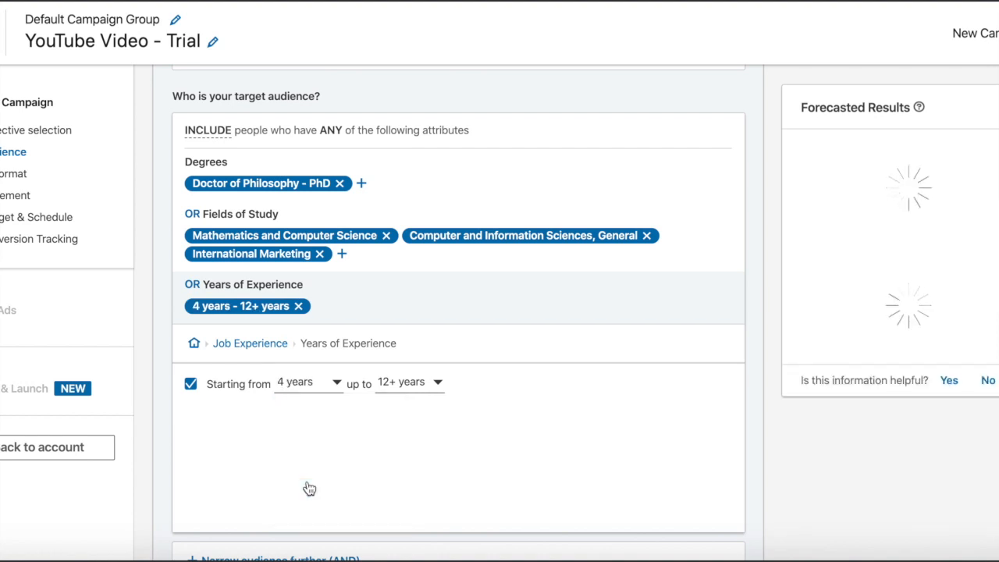
Step: Try 6 years as the upper limit of the experience range, and settle on 7 years
click(396, 394)
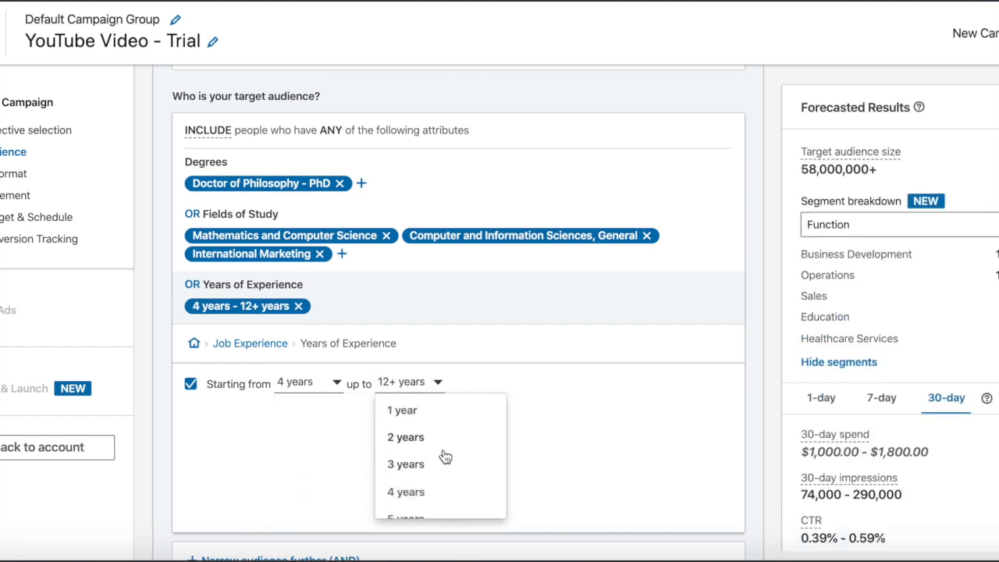
scroll(444, 457, down, 2)
click(406, 480)
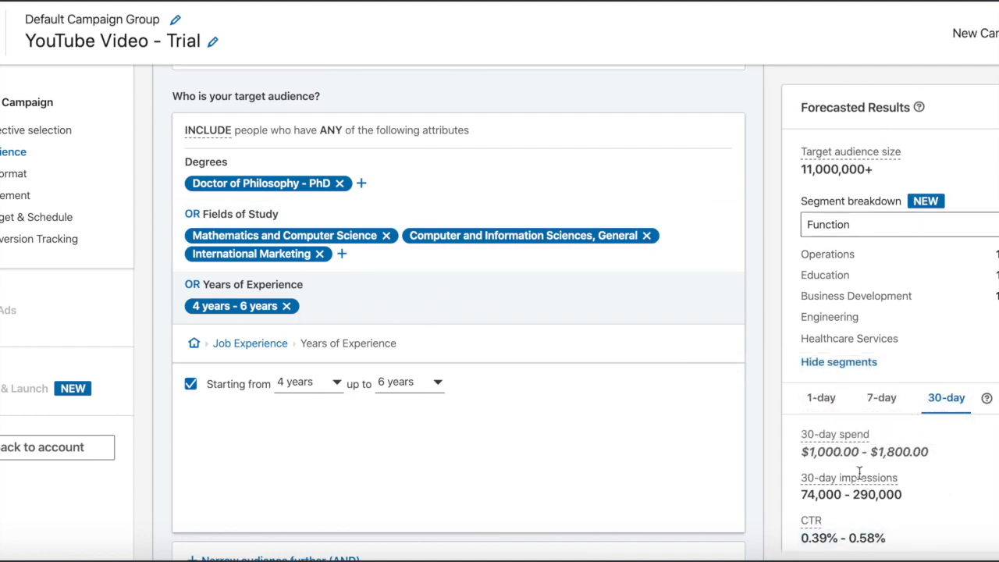
click(413, 384)
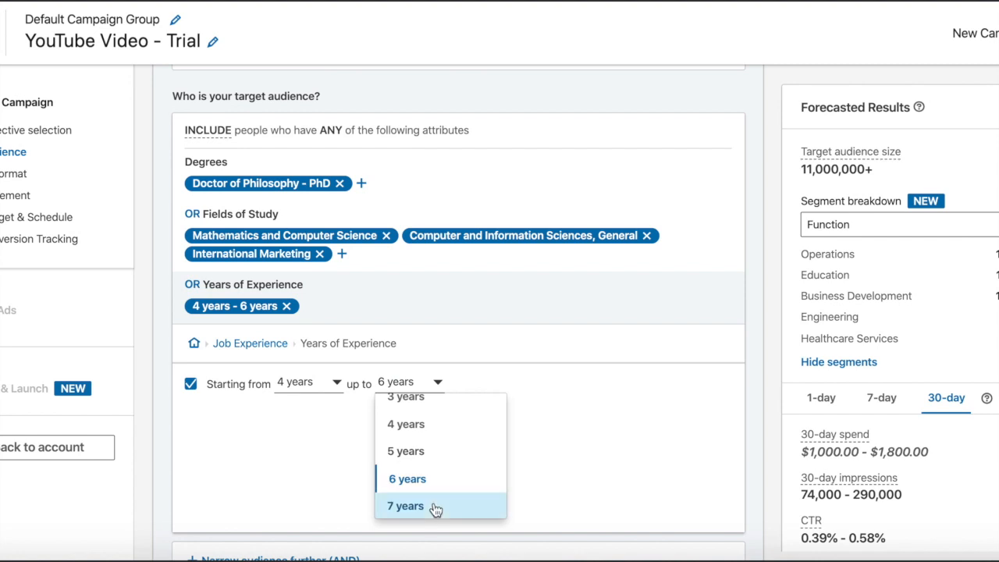
click(406, 506)
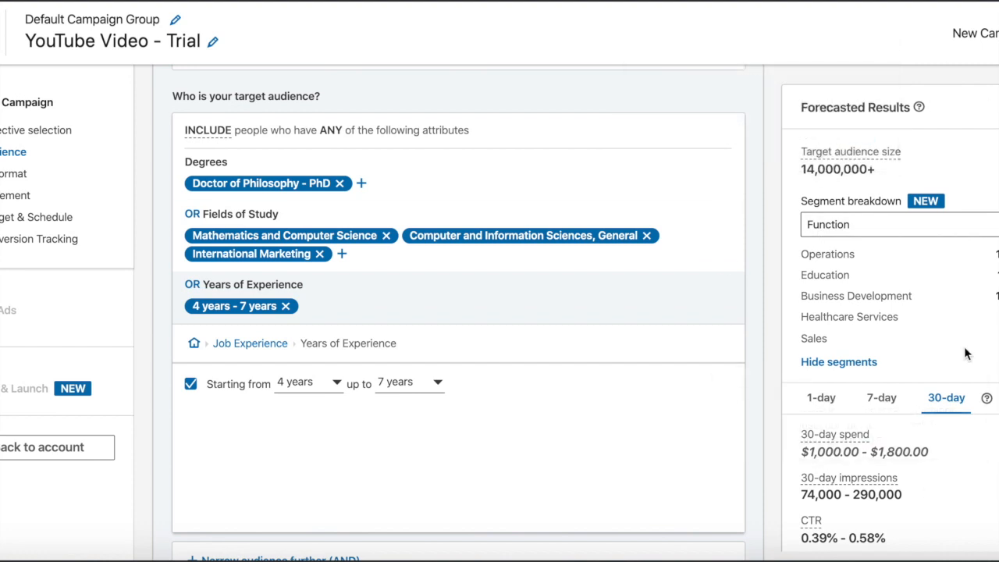
Step: Add the Entry and Director job seniorities to the target audience
click(273, 345)
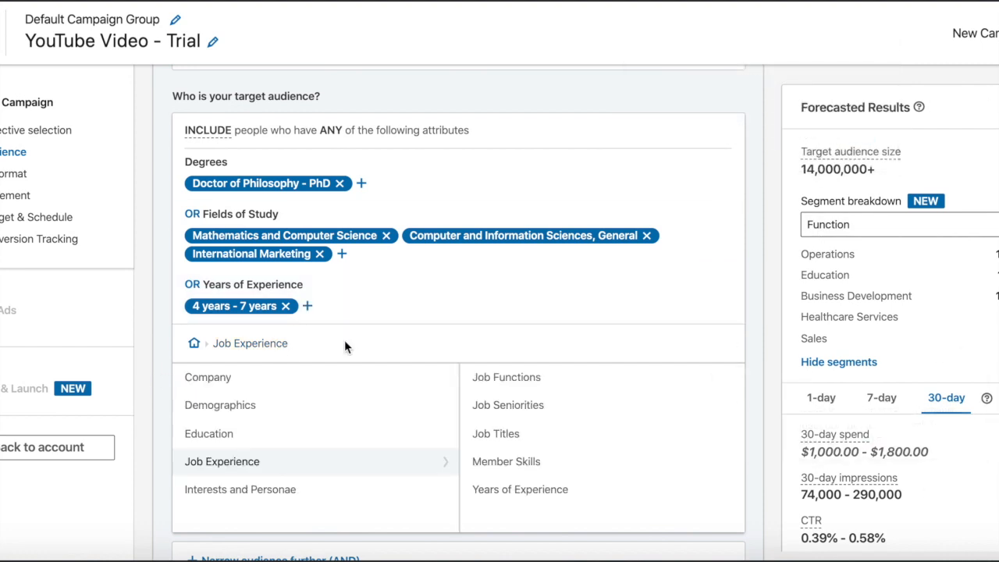
click(579, 414)
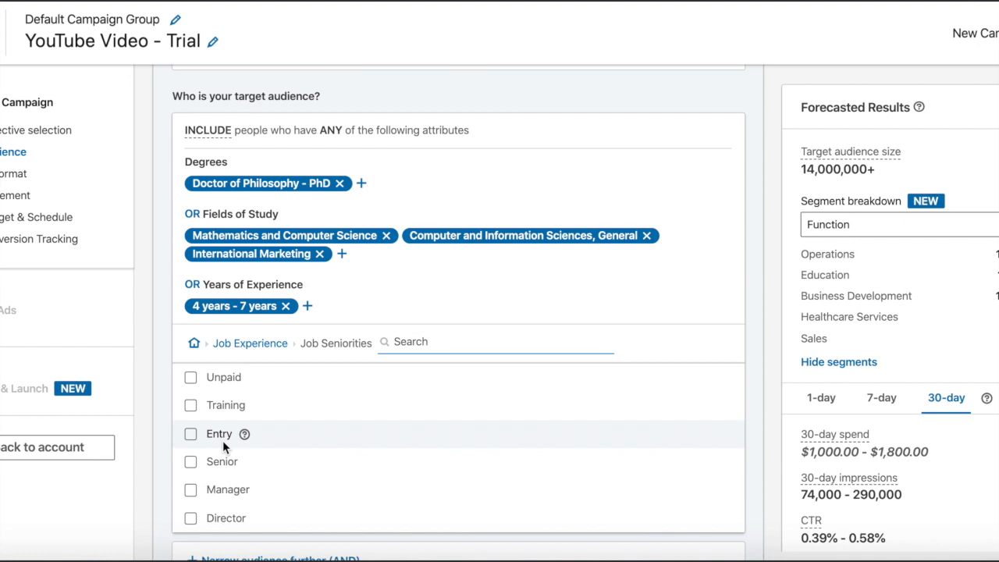
click(191, 434)
scroll(207, 525, down, 1)
click(191, 499)
scroll(194, 505, down, 3)
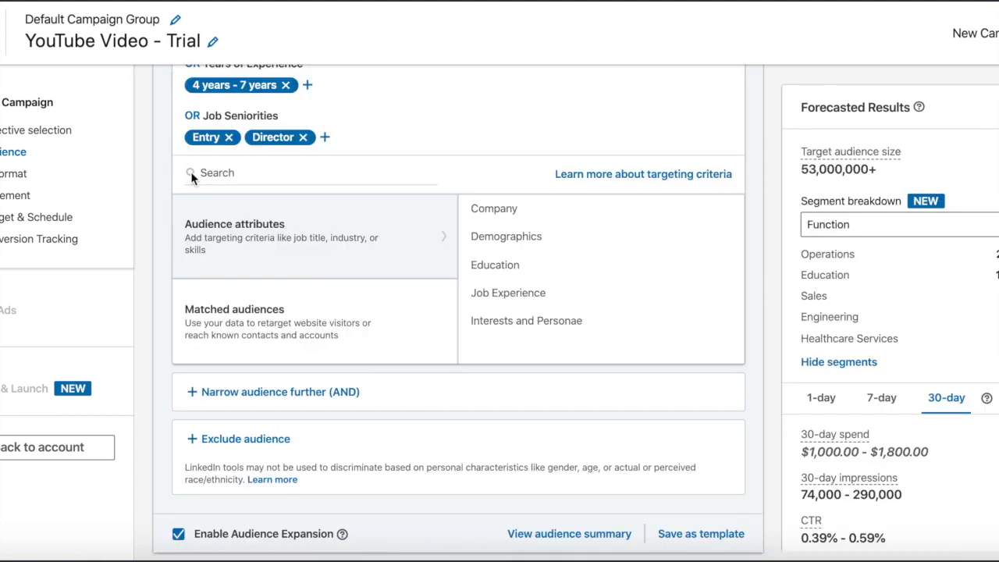
Step: Review the included audience attributes, the options to narrow or exclude the audience, and the ad format section
scroll(268, 208, up, 2)
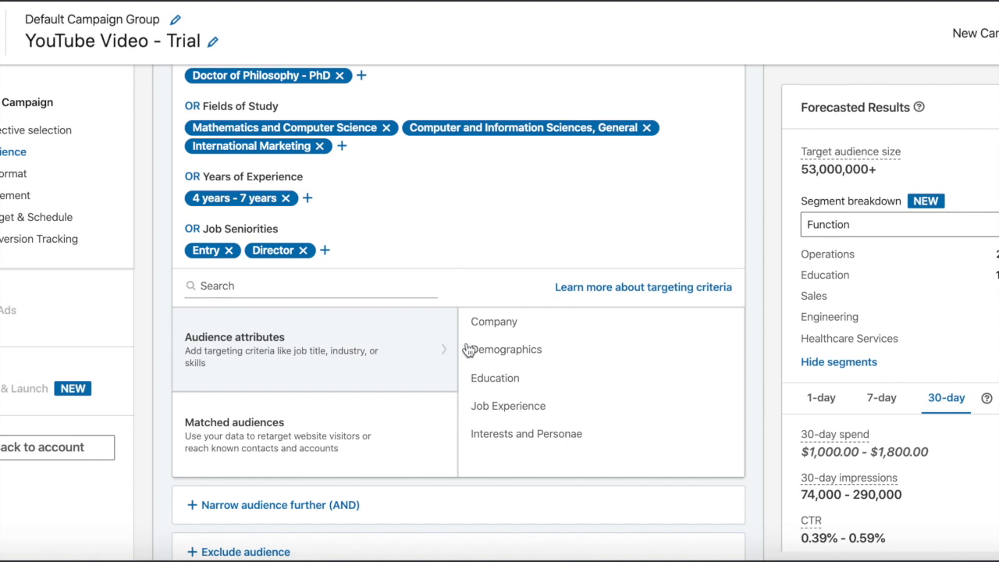
scroll(465, 345, up, 2)
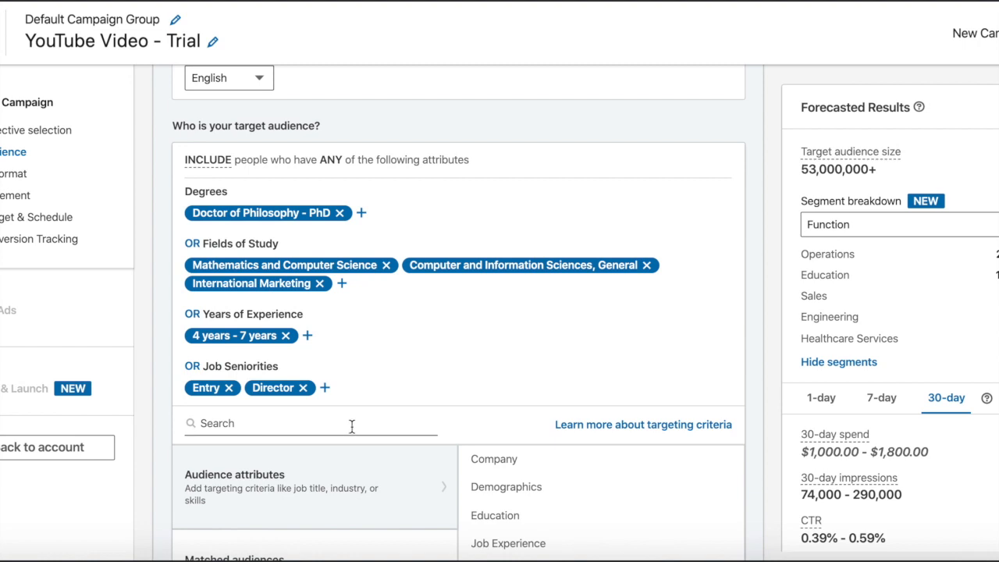
scroll(438, 377, down, 2)
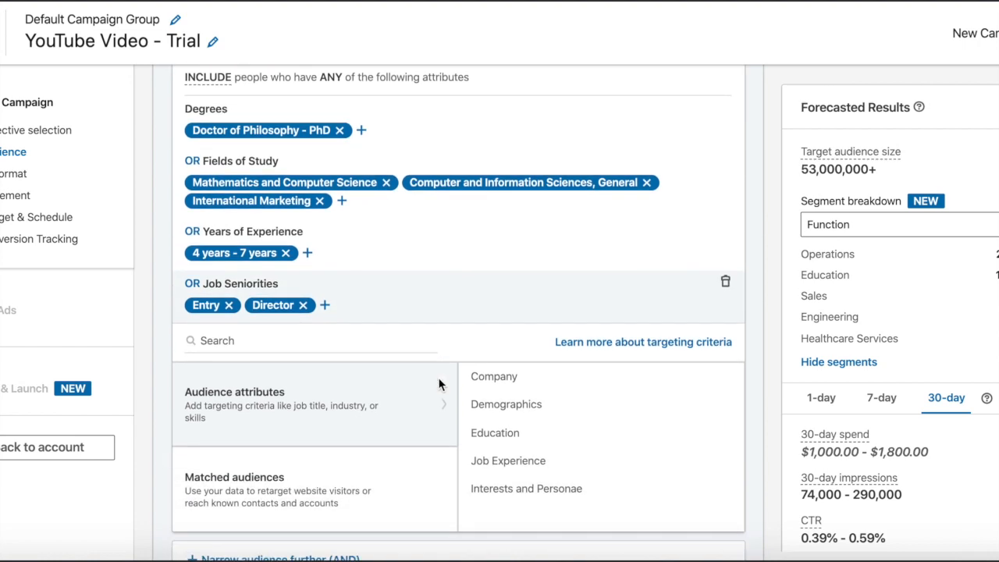
scroll(438, 383, down, 1)
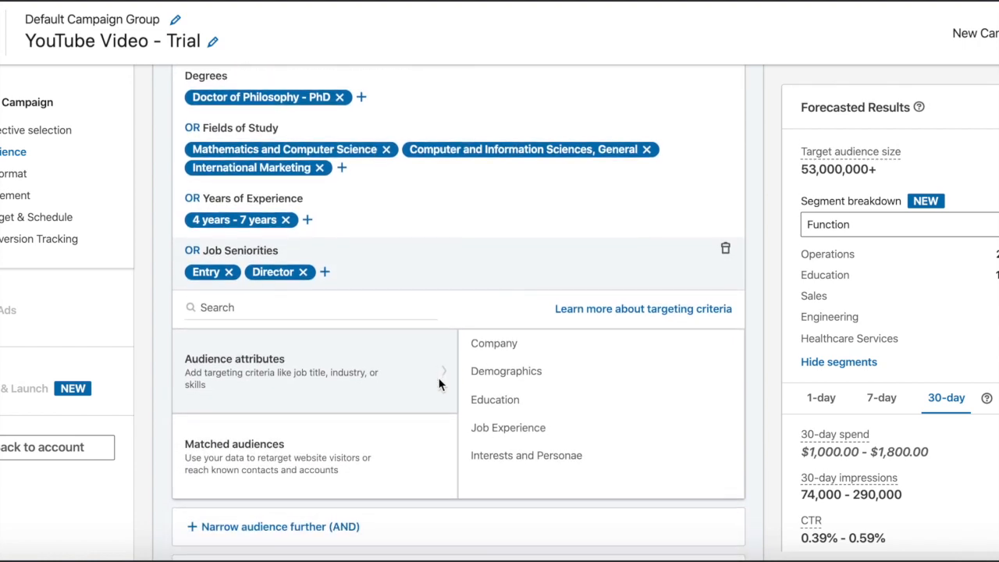
scroll(438, 380, up, 1)
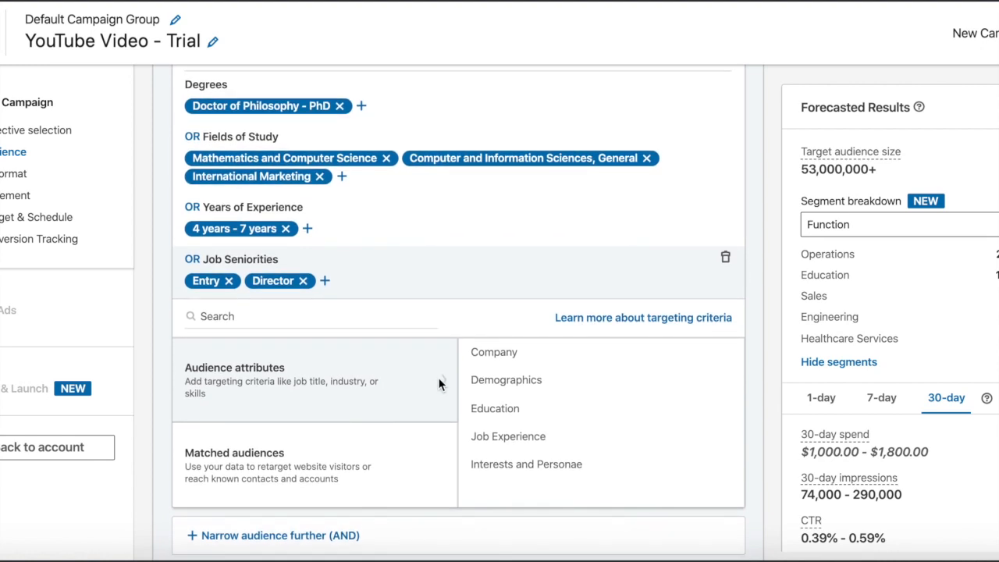
scroll(437, 377, down, 2)
scroll(438, 377, up, 2)
scroll(440, 382, up, 3)
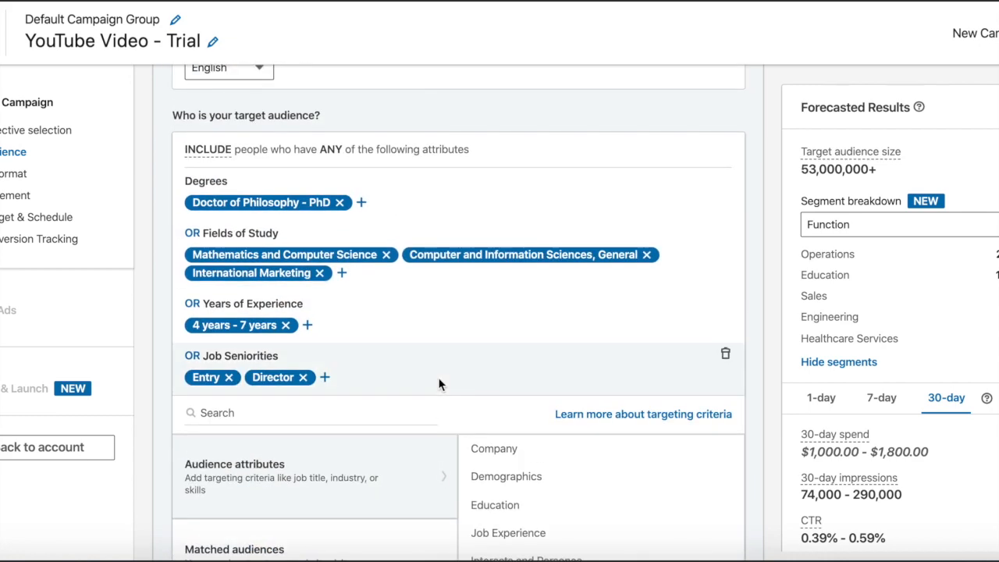
scroll(439, 381, down, 3)
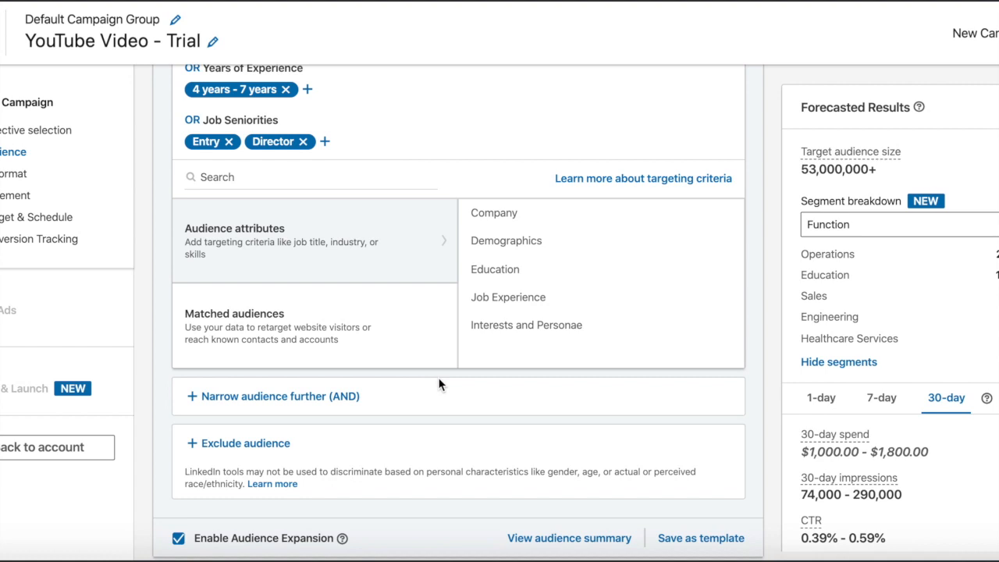
scroll(438, 377, down, 5)
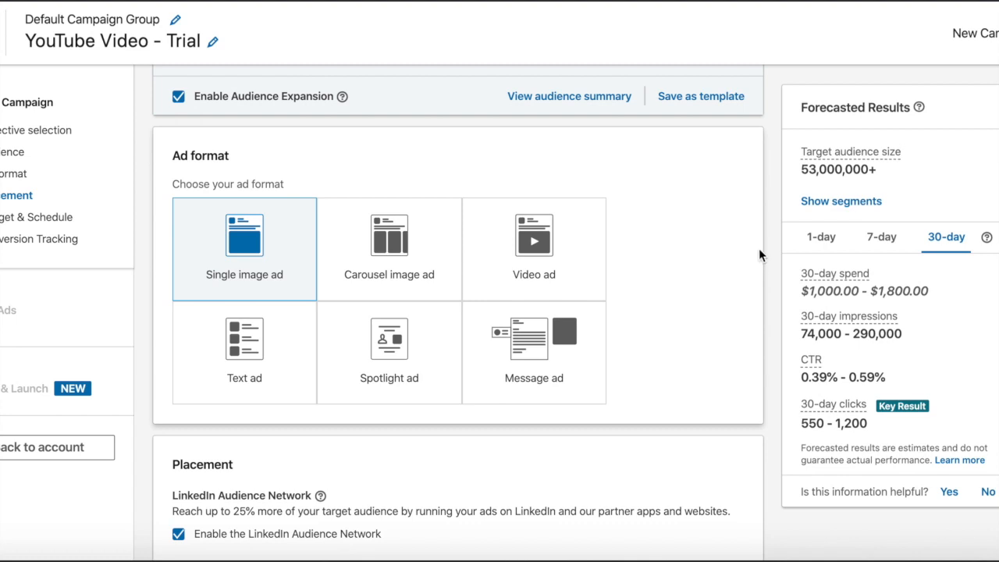
Step: Review the descriptions of the ad formats and show the advanced options for the LinkedIn Audience Network placement
mouse_move(248, 347)
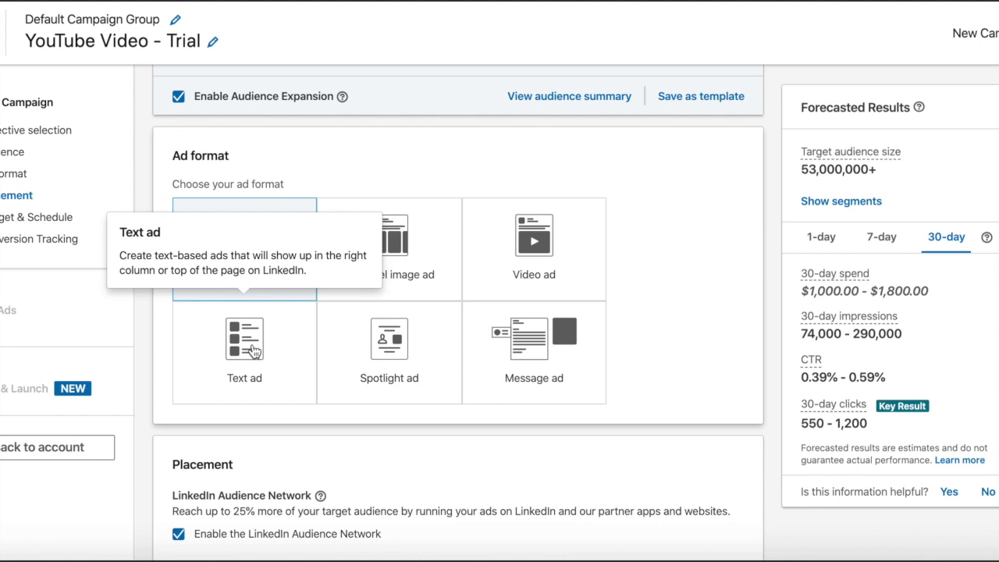
mouse_move(406, 369)
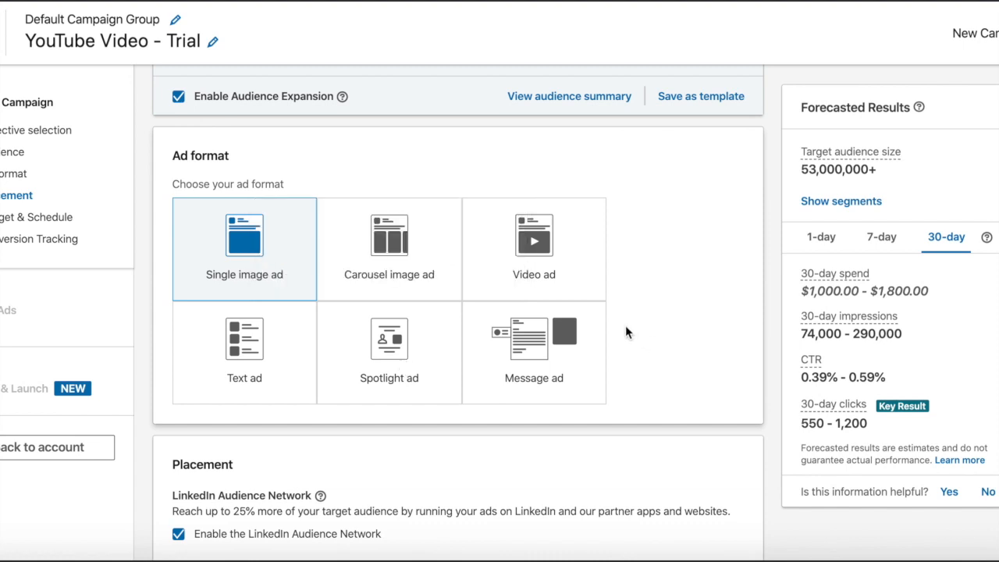
mouse_move(574, 351)
scroll(699, 332, down, 3)
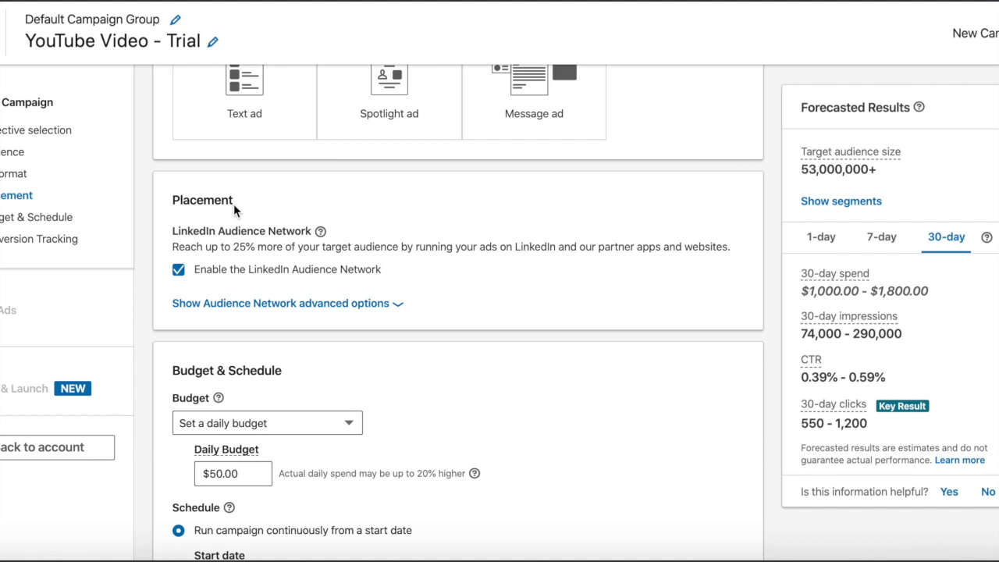
click(274, 306)
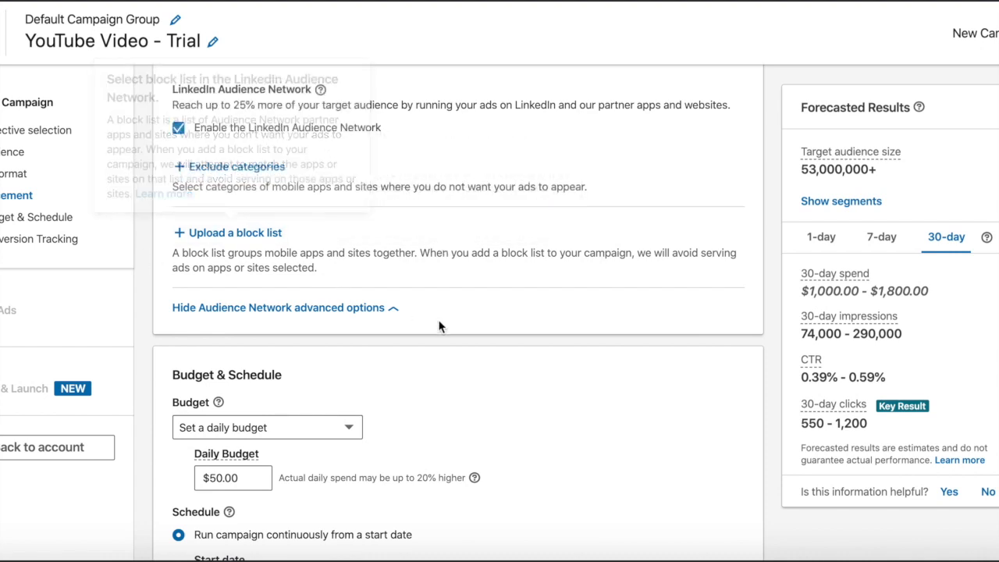
Step: Set the campaign to use both a daily and a total budget, $50.00 per day and $500.00 in total
scroll(462, 332, down, 5)
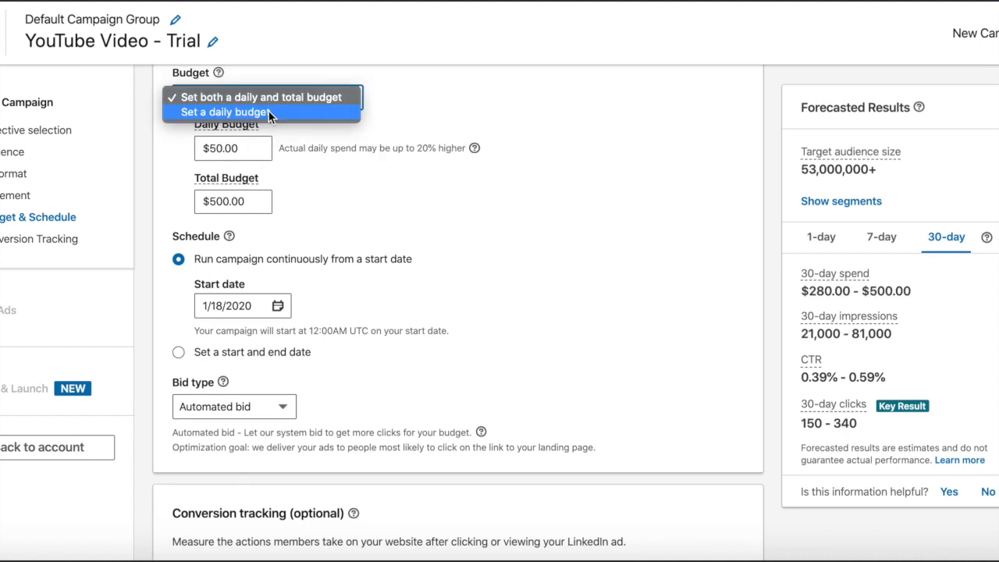
click(269, 115)
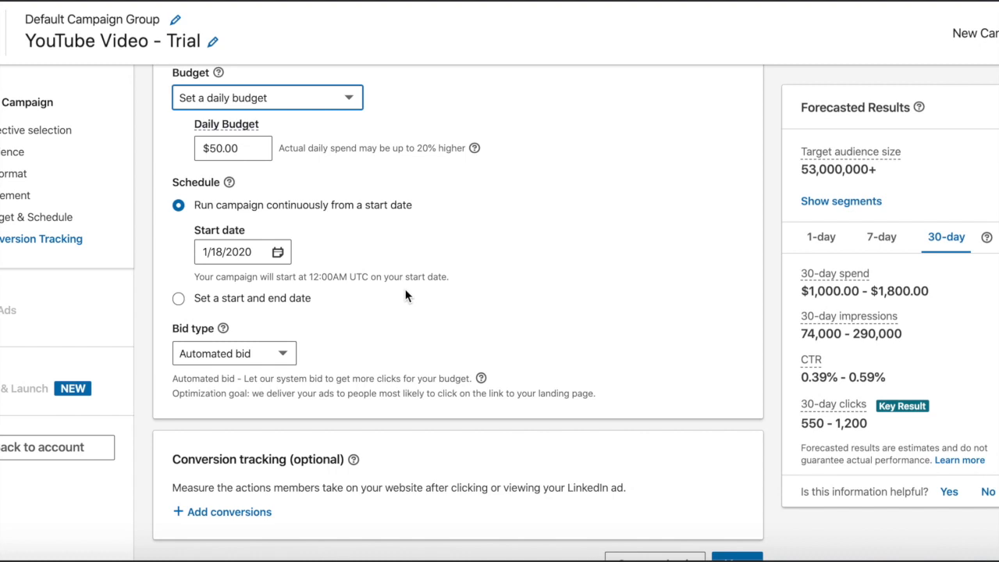
mouse_move(812, 361)
click(311, 102)
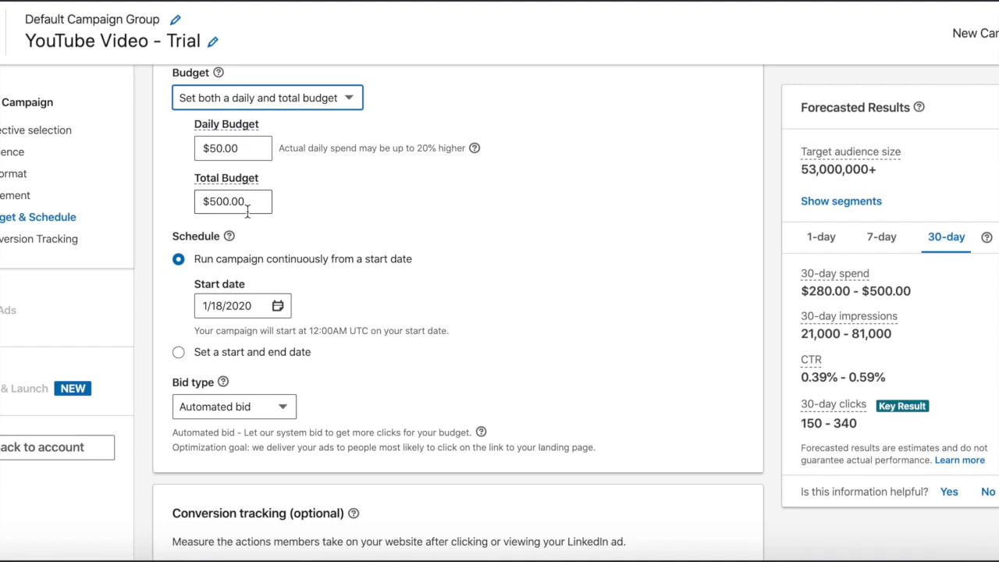
click(847, 334)
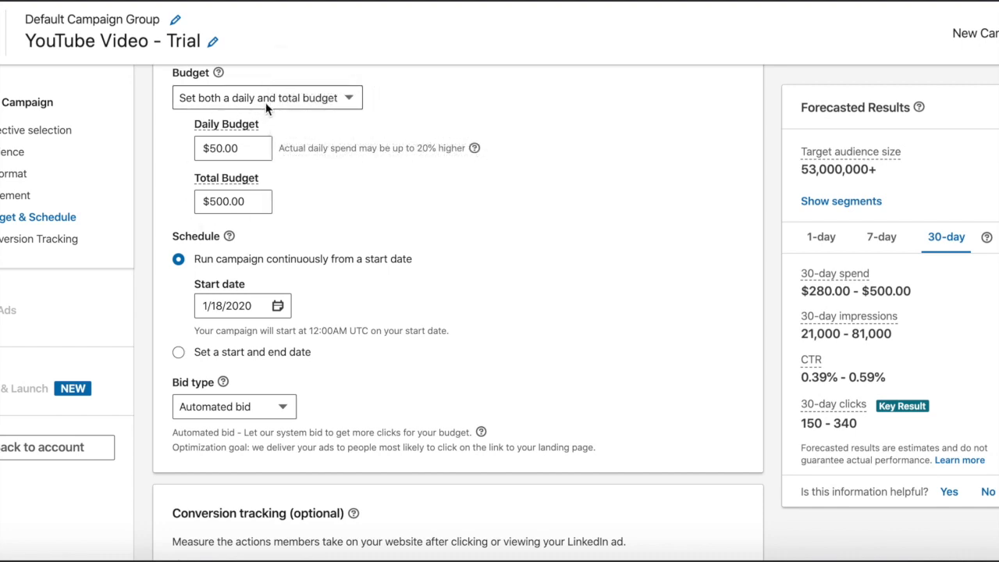
scroll(403, 162, up, 1)
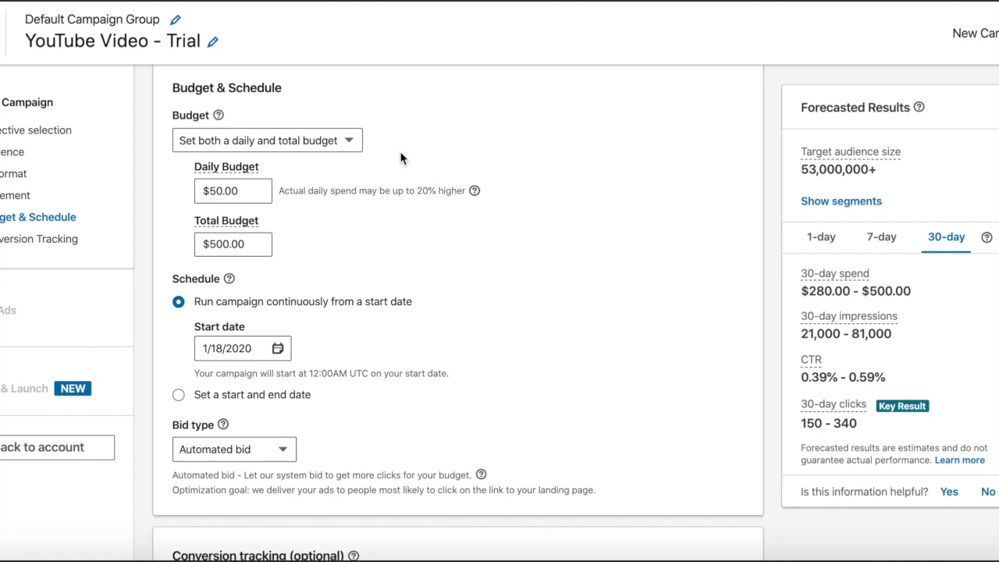
Step: Schedule the campaign with a start and end date, 1/18/2020 to 2/17/2020, and check the forecasted results
scroll(401, 158, down, 3)
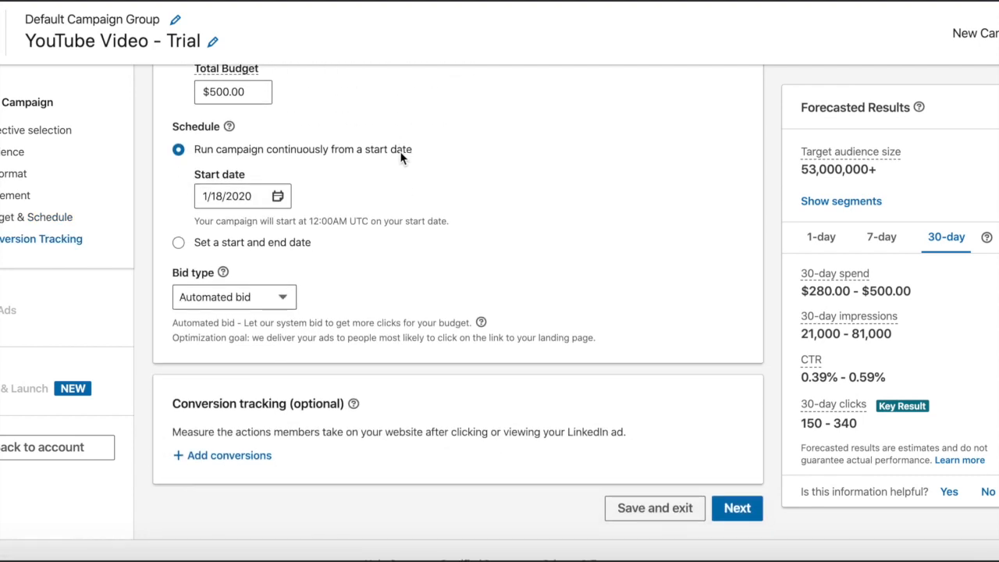
click(179, 244)
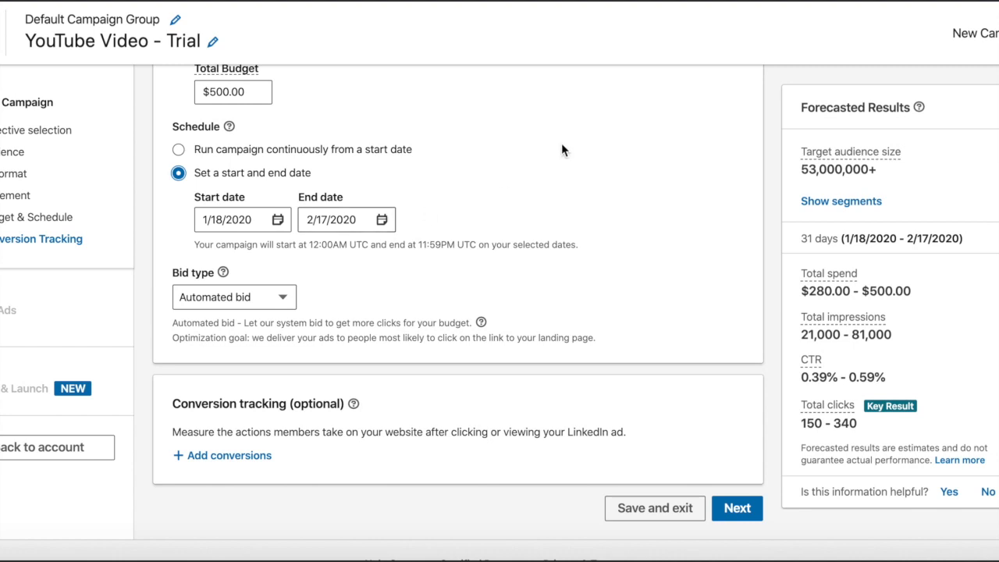
scroll(556, 217, down, 1)
scroll(556, 218, up, 2)
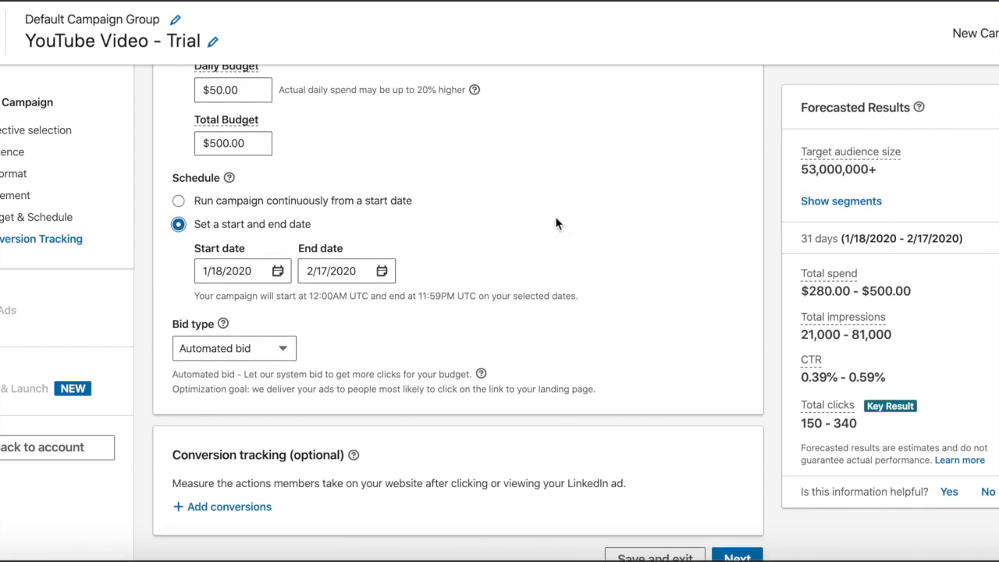
scroll(555, 223, up, 1)
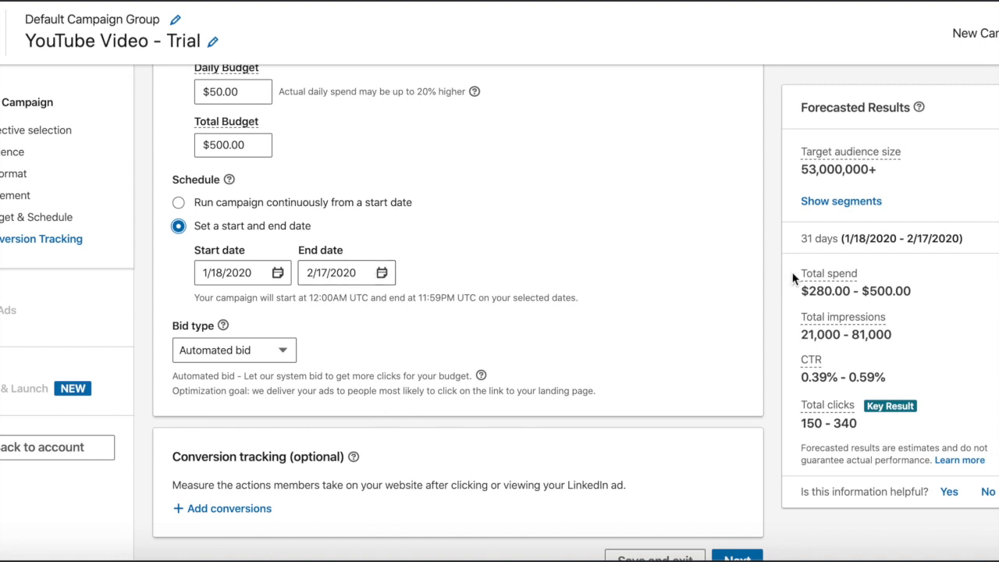
mouse_move(805, 310)
Step: Try the Enhanced CPC Bid as the campaign's bid type, and settle on Maximum CPM Bid
scroll(398, 303, down, 2)
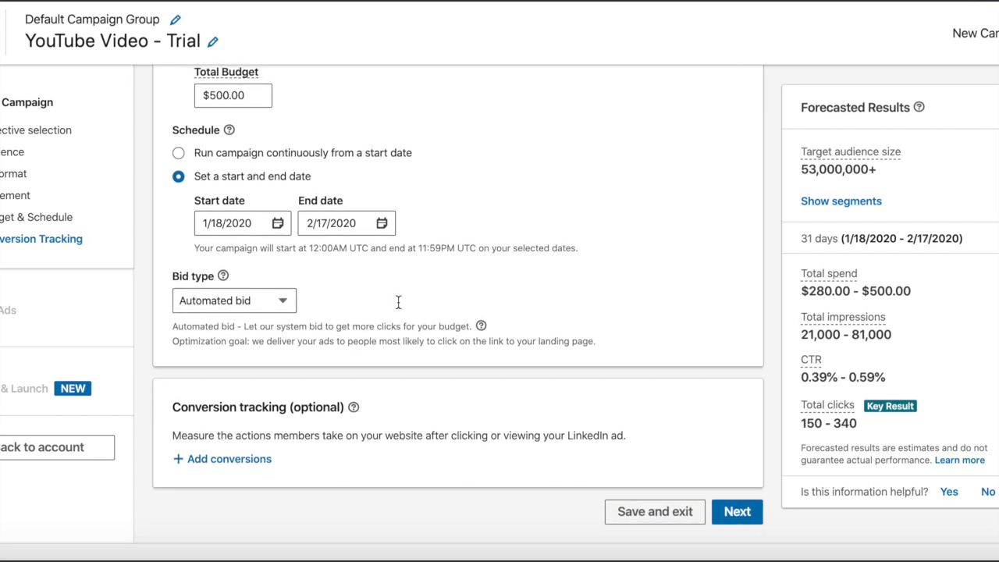
scroll(399, 303, down, 1)
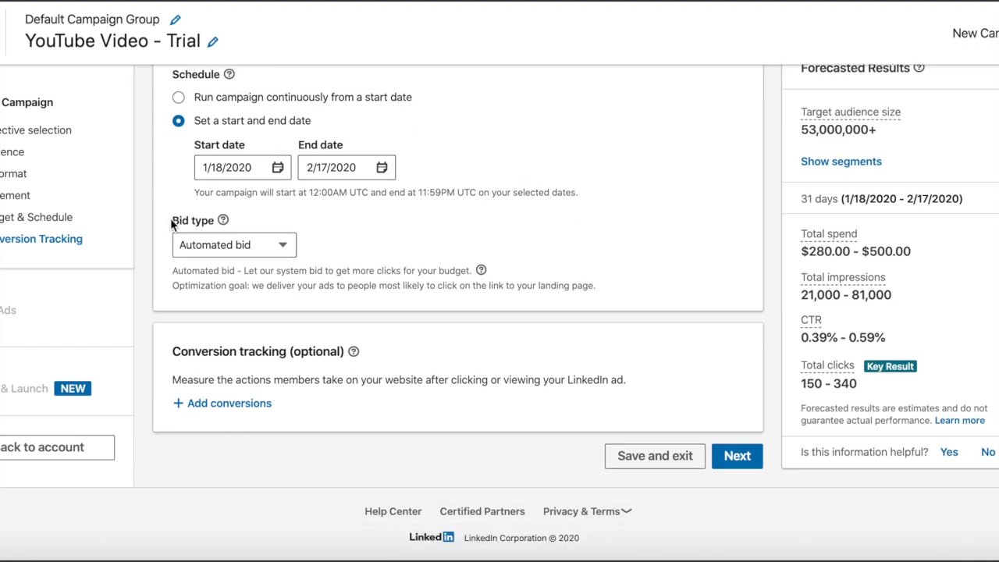
mouse_move(215, 224)
click(275, 245)
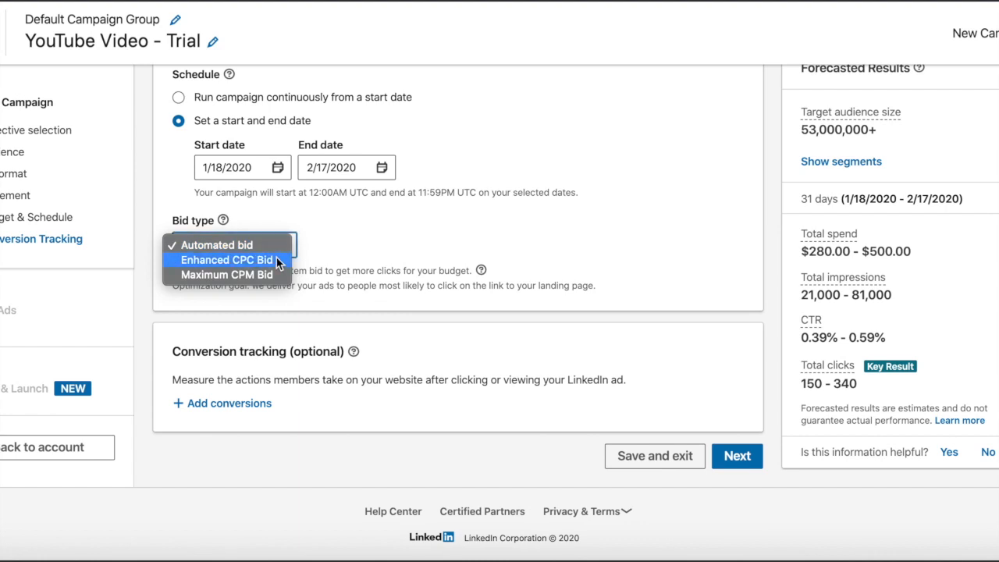
click(276, 259)
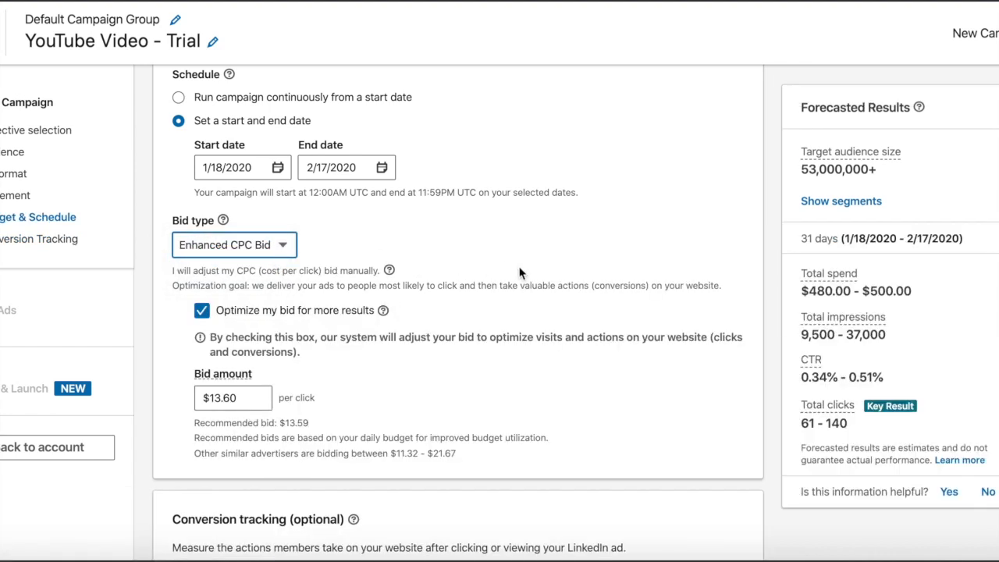
scroll(383, 197, down, 1)
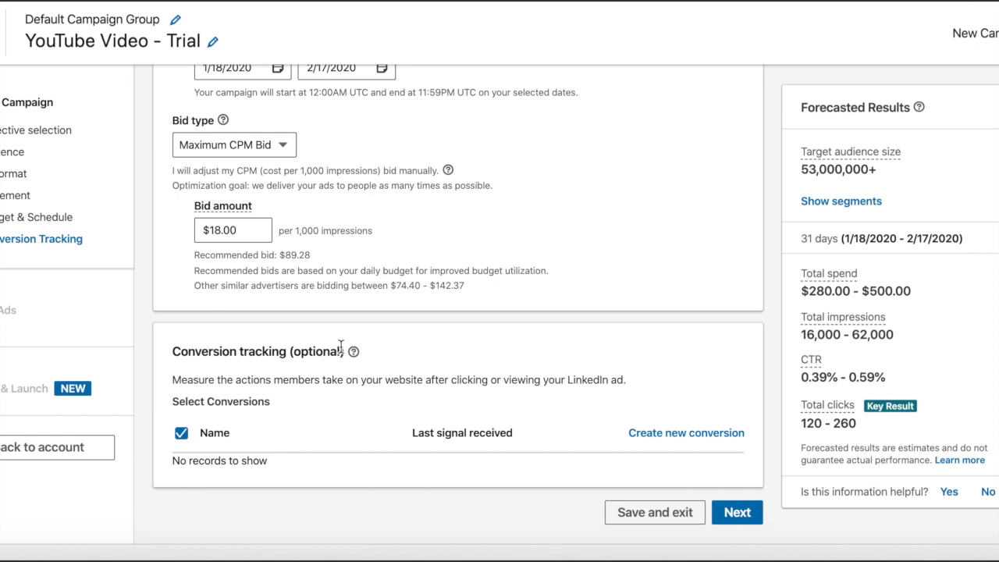
Step: Start a new conversion in the conversion tracking section and name it "Sign up for freebie"
click(691, 442)
click(207, 56)
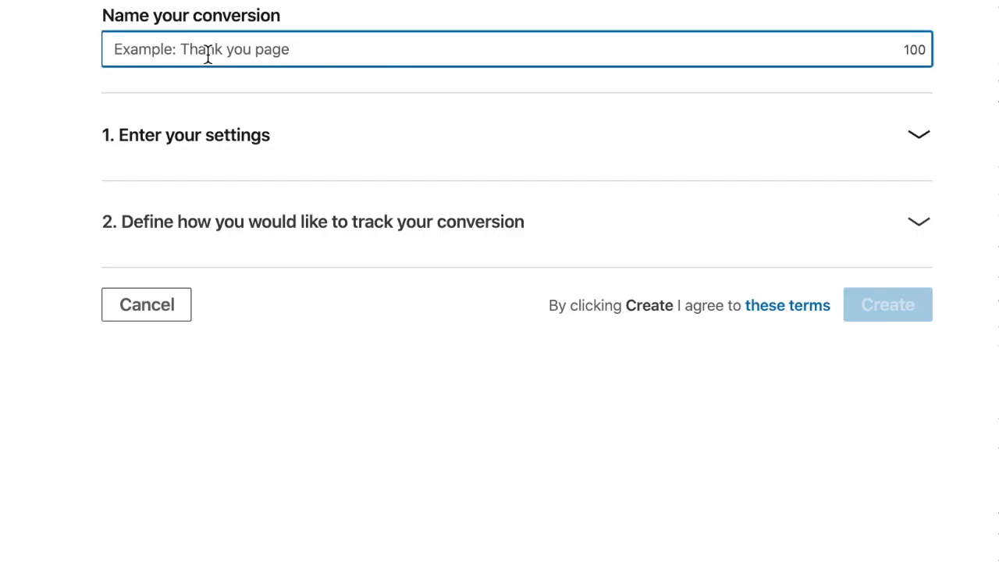
text(S)
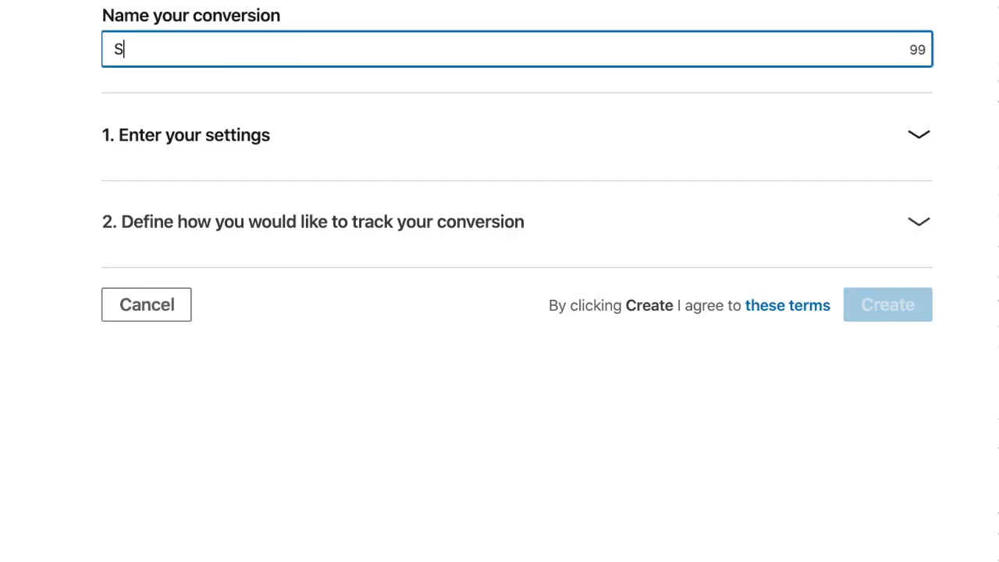
text(ign up)
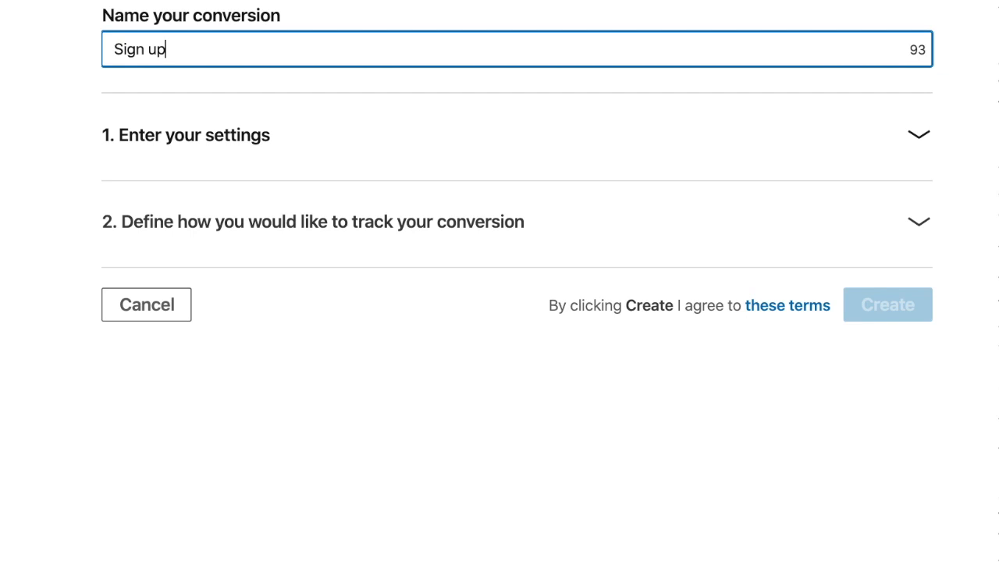
text( for freebie)
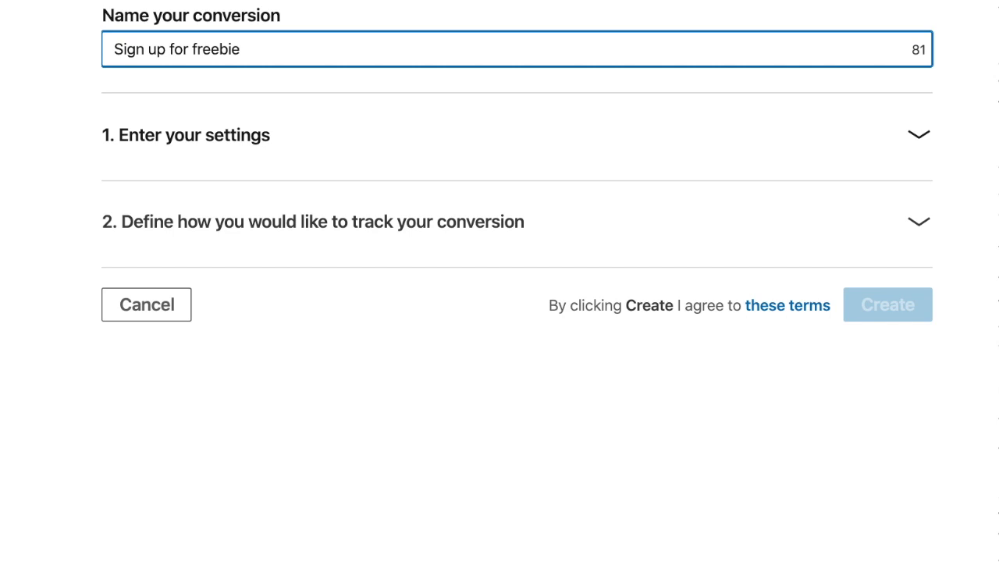
Step: In the conversion settings, choose Sign Up as the action type and estimate the conversion's worth at $10
click(185, 154)
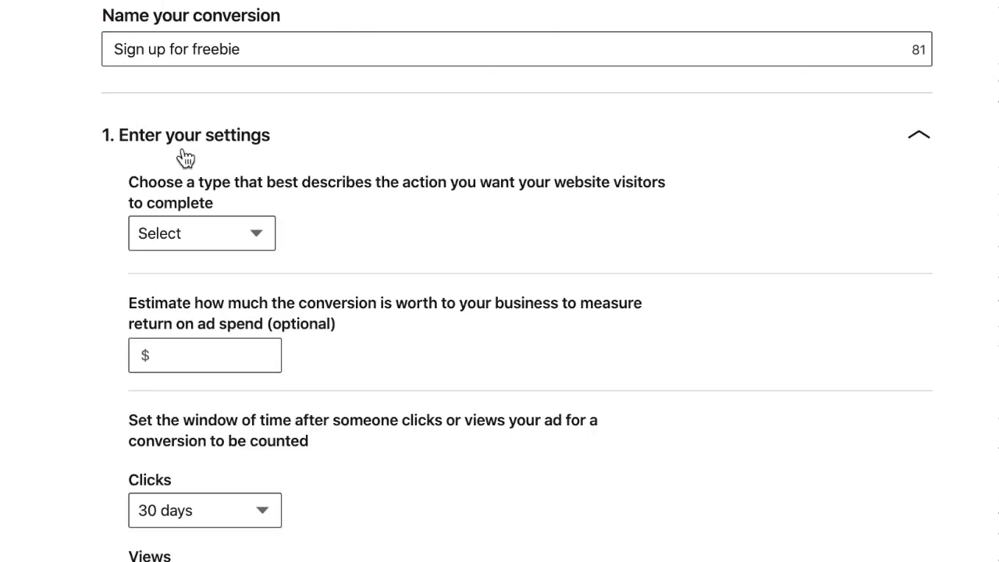
scroll(637, 369, down, 3)
click(249, 109)
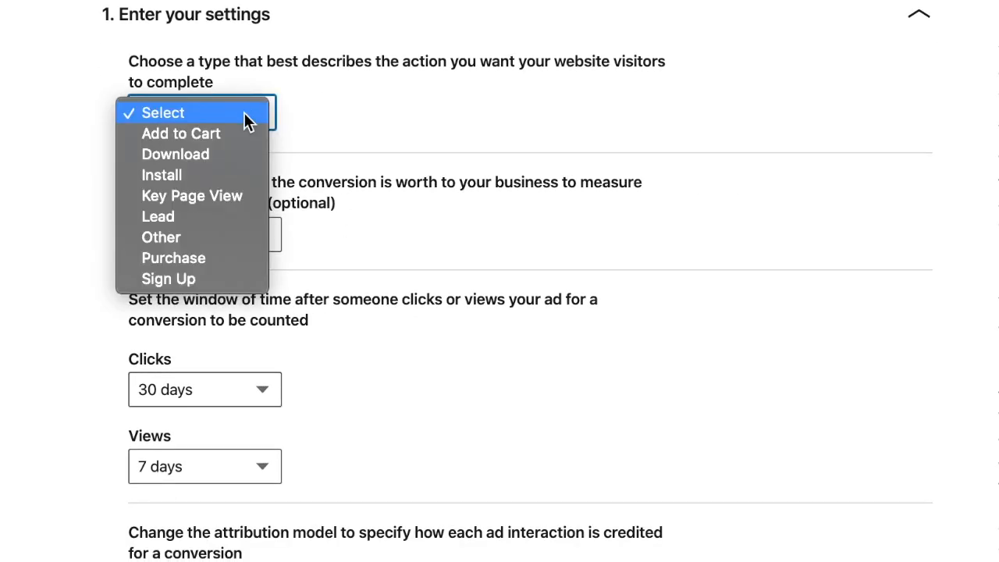
click(218, 274)
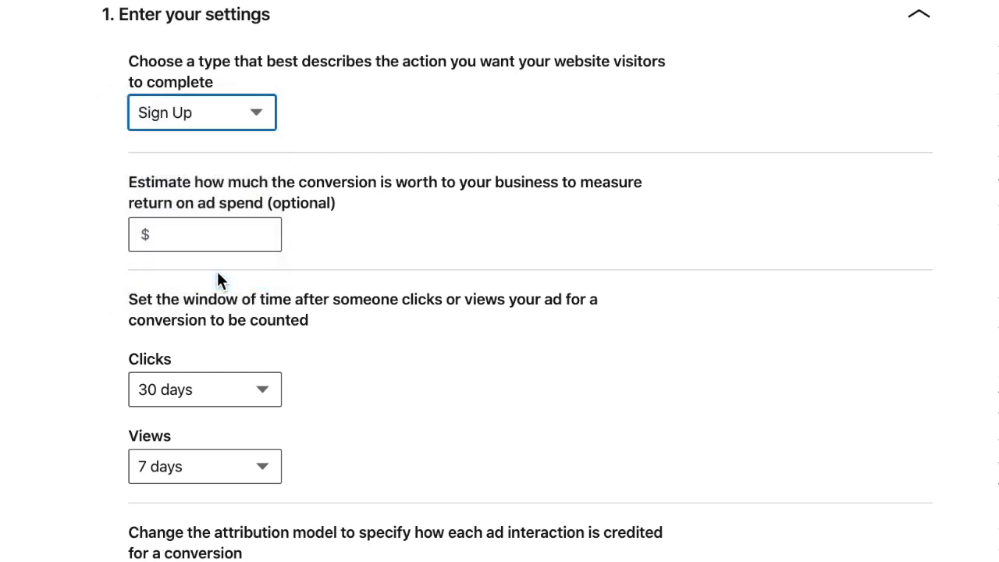
click(233, 238)
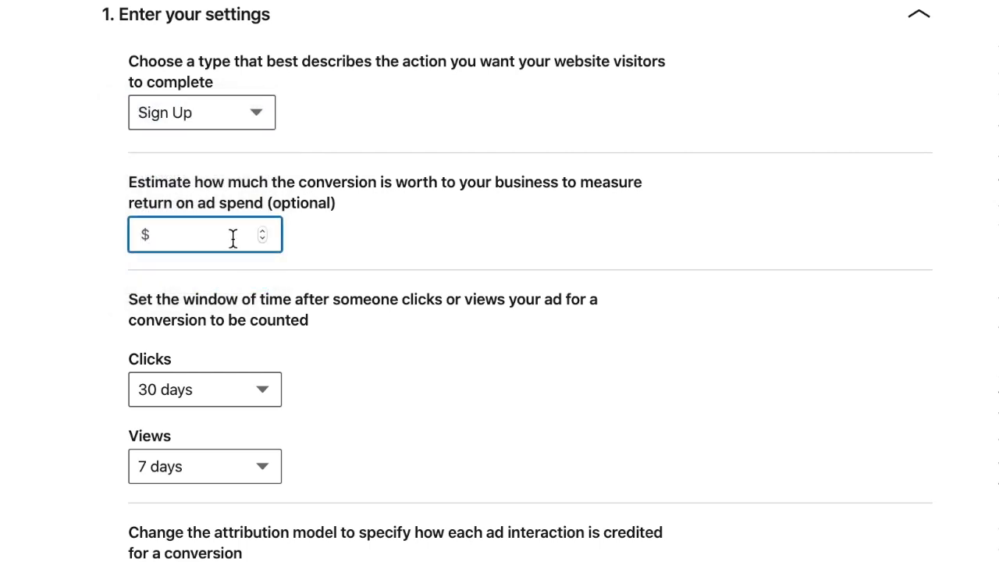
text(10)
click(489, 273)
Step: Set the conversion window to 7 days for clicks and 1 day for views
scroll(475, 379, down, 2)
scroll(475, 379, up, 1)
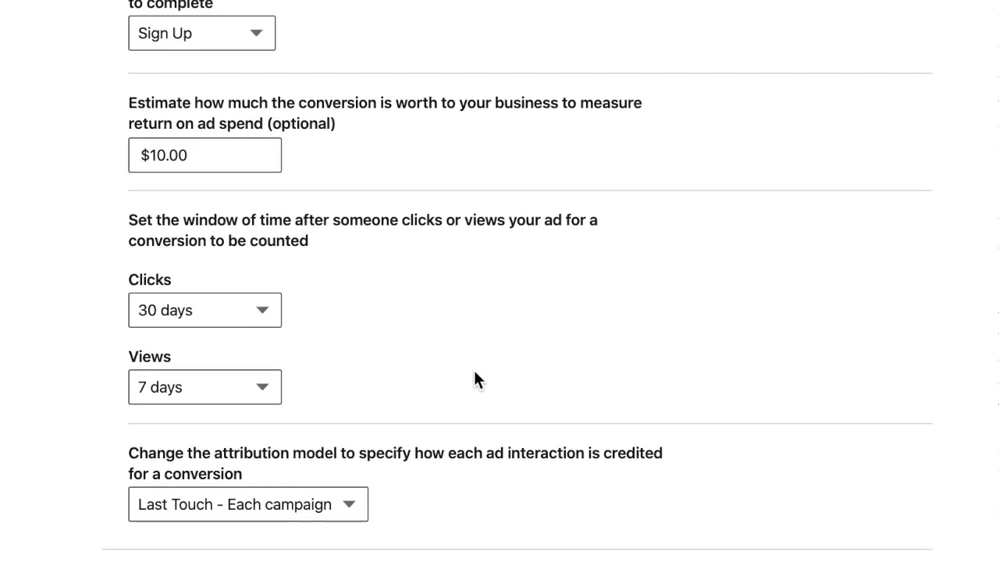
scroll(474, 378, up, 1)
scroll(474, 371, up, 1)
scroll(475, 379, down, 3)
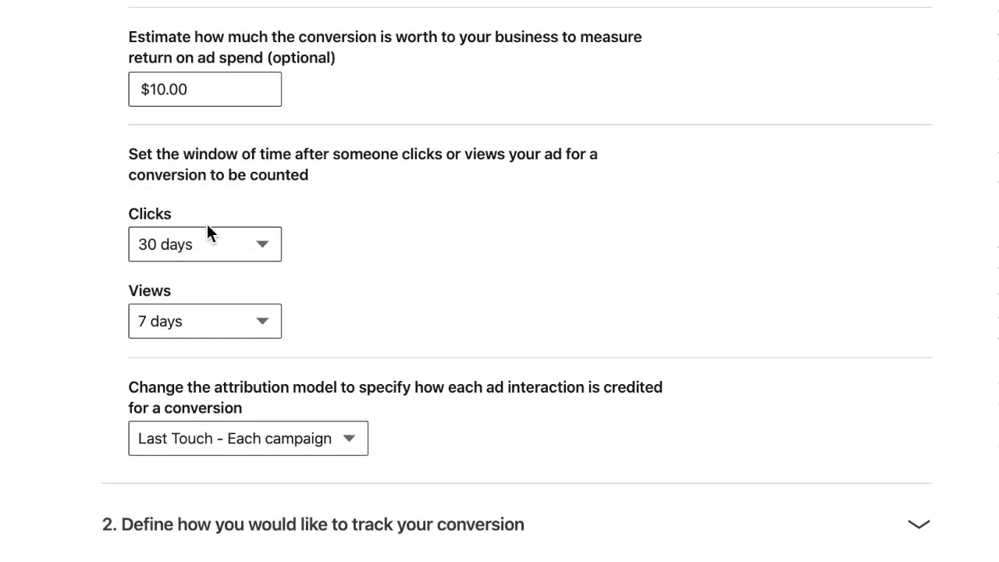
click(212, 243)
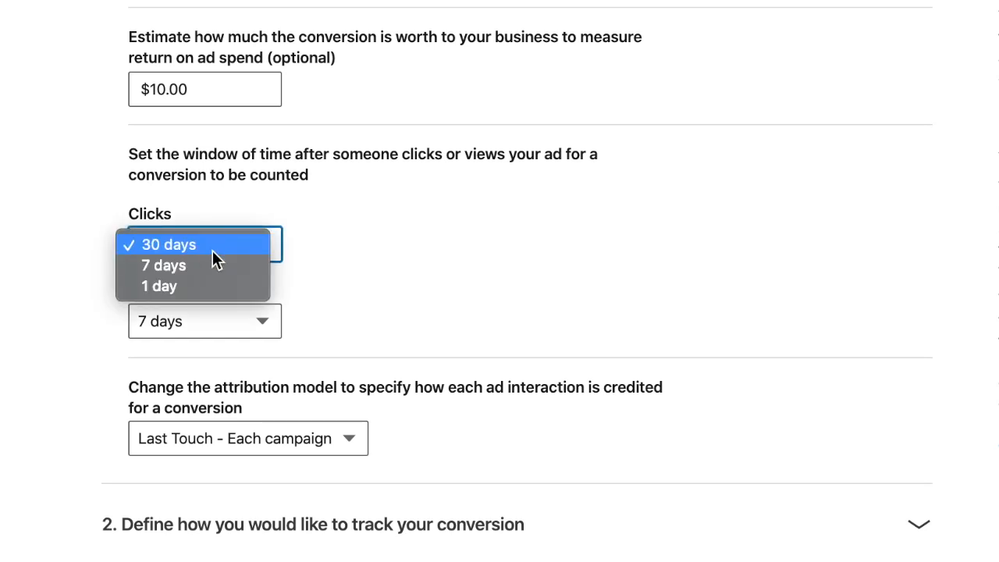
click(212, 264)
click(224, 320)
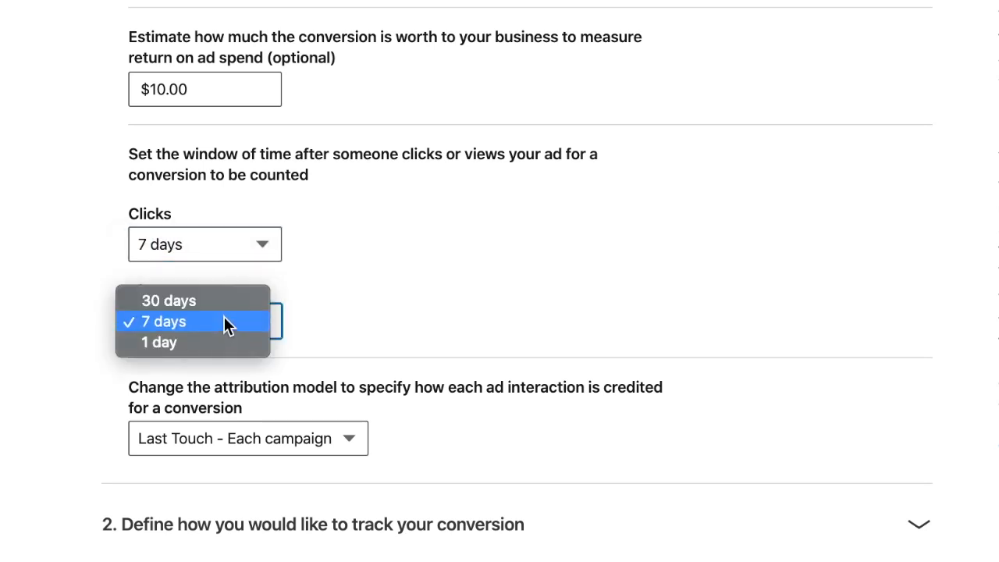
click(222, 342)
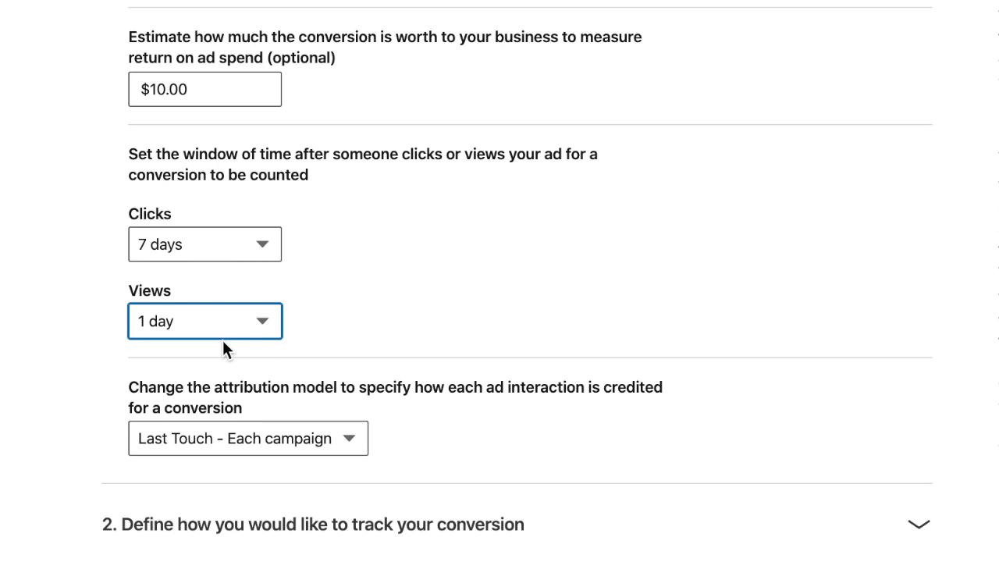
Step: Choose Last Touch - Each campaign as the attribution model and expand the section defining how the conversion is tracked
scroll(743, 315, down, 1)
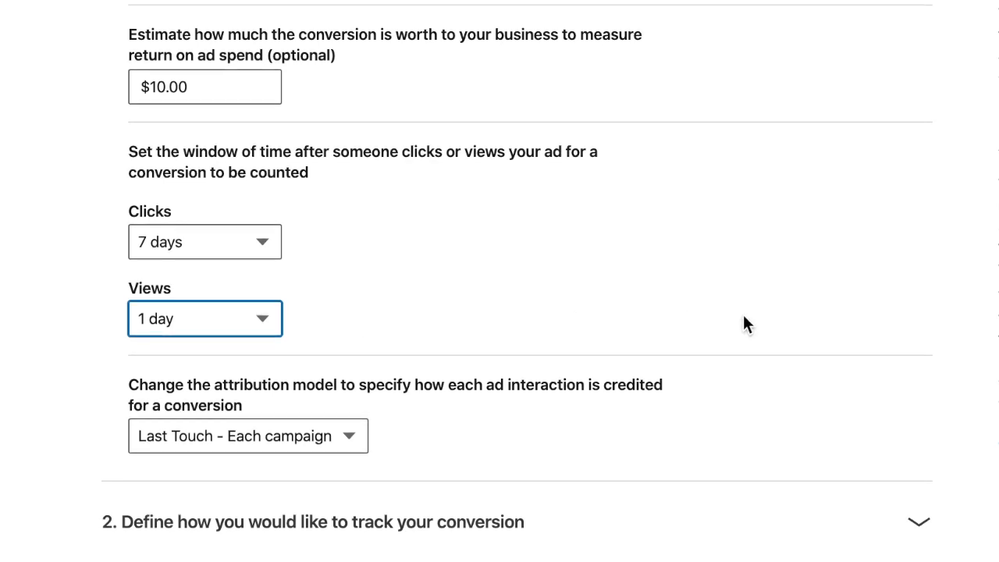
click(295, 430)
click(367, 438)
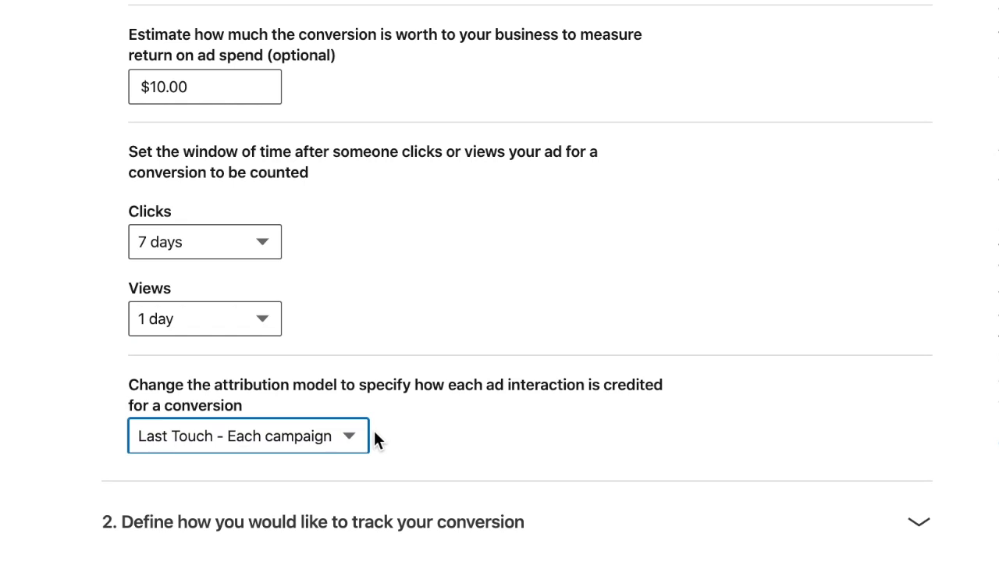
click(363, 439)
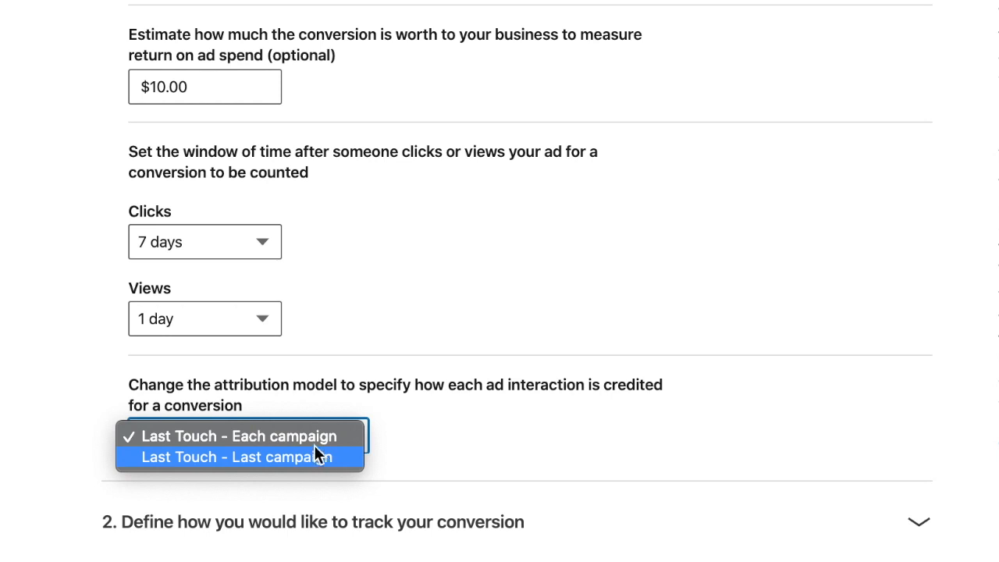
click(313, 441)
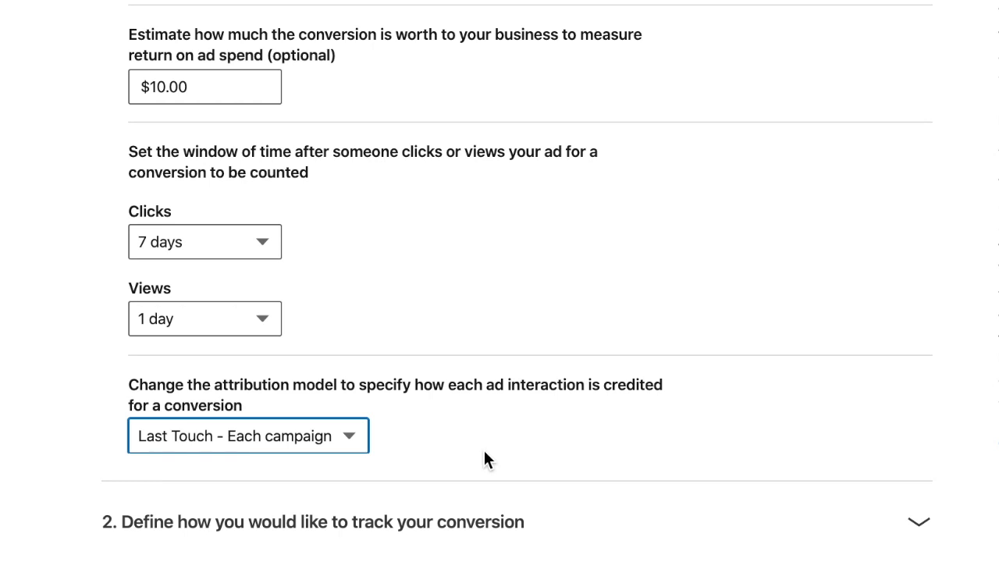
click(448, 528)
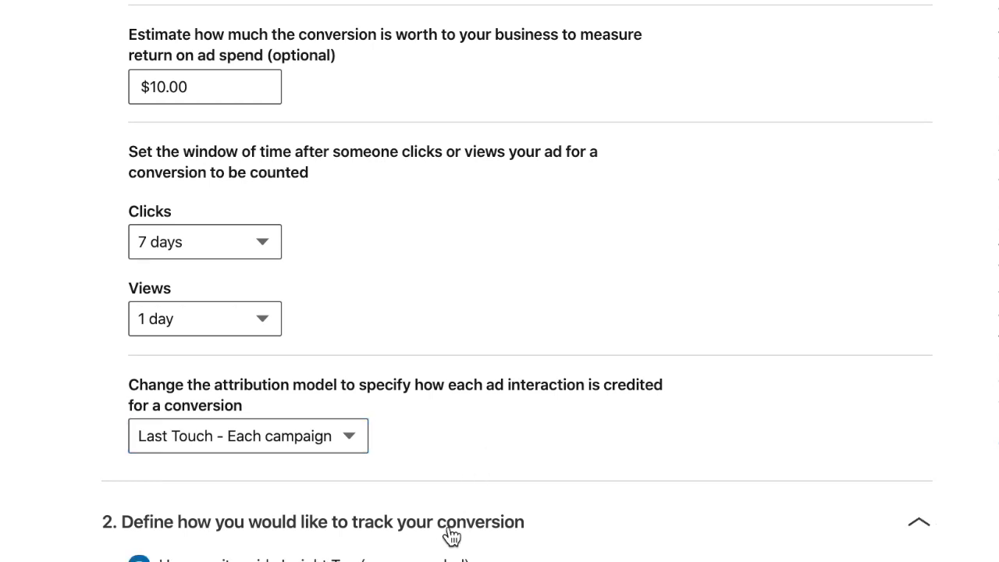
Step: With the site-wide Insight Tag, try the URL matching rules "start with this URL" and "have URLs that contain the specified text"
scroll(810, 200, down, 5)
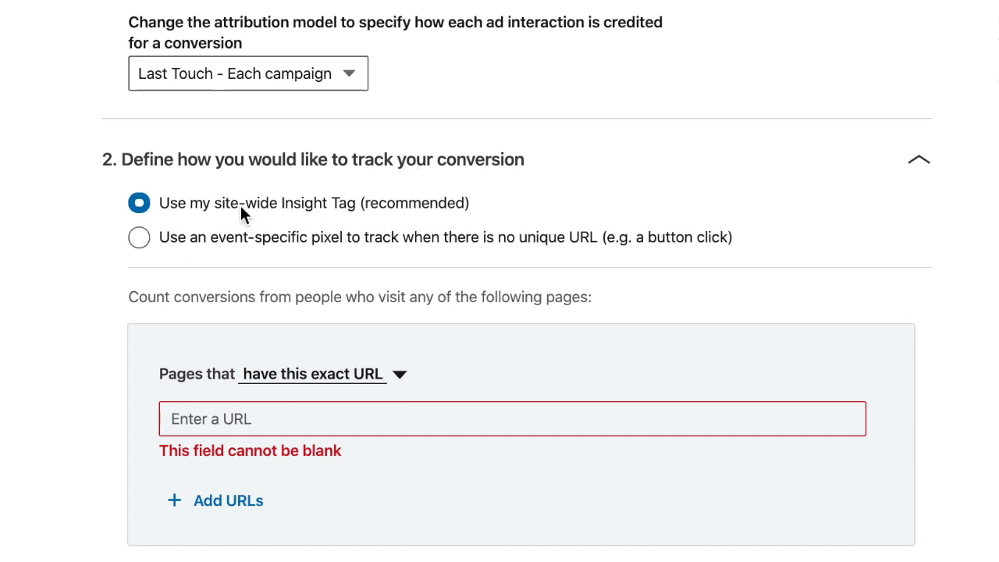
click(333, 382)
click(333, 382)
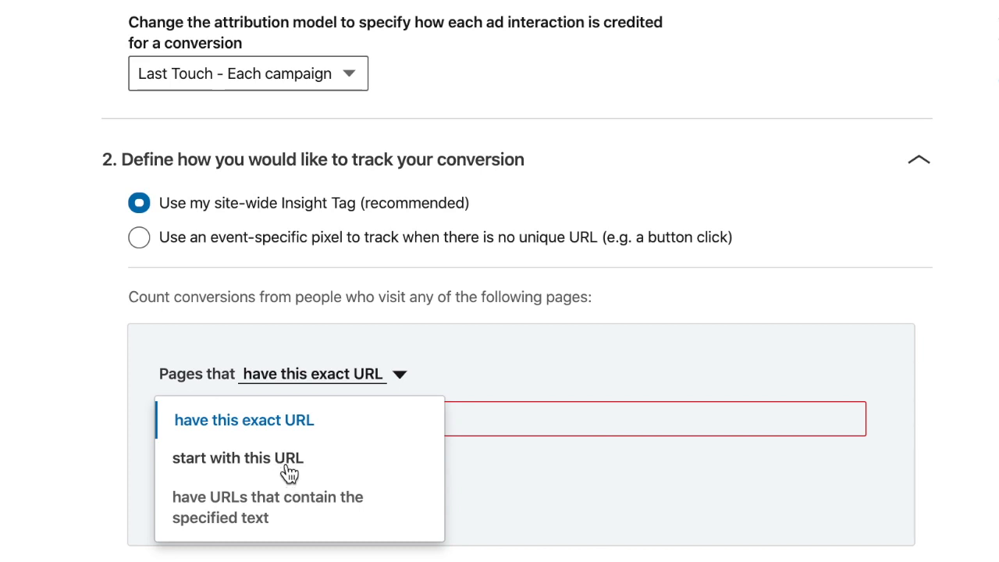
click(257, 468)
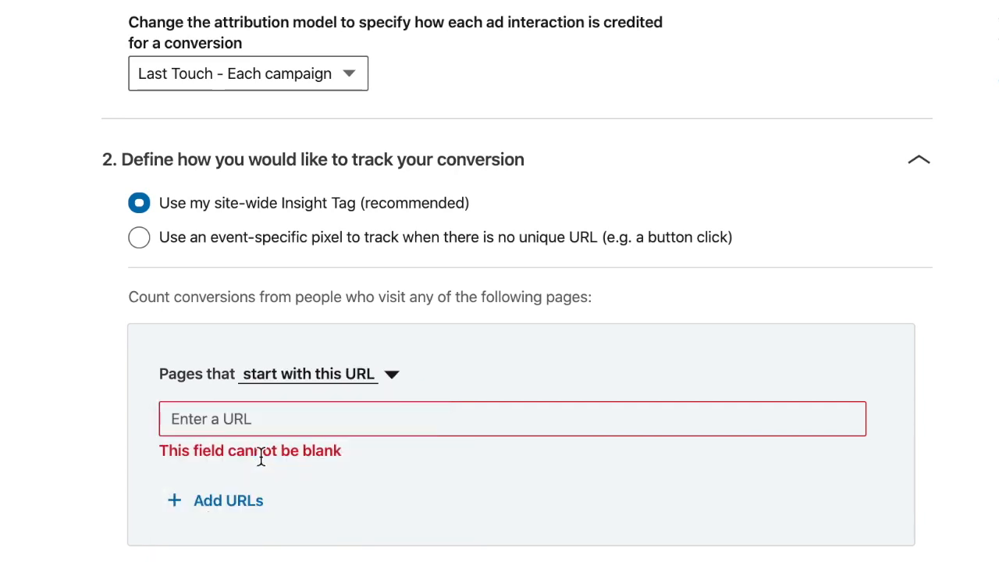
click(343, 387)
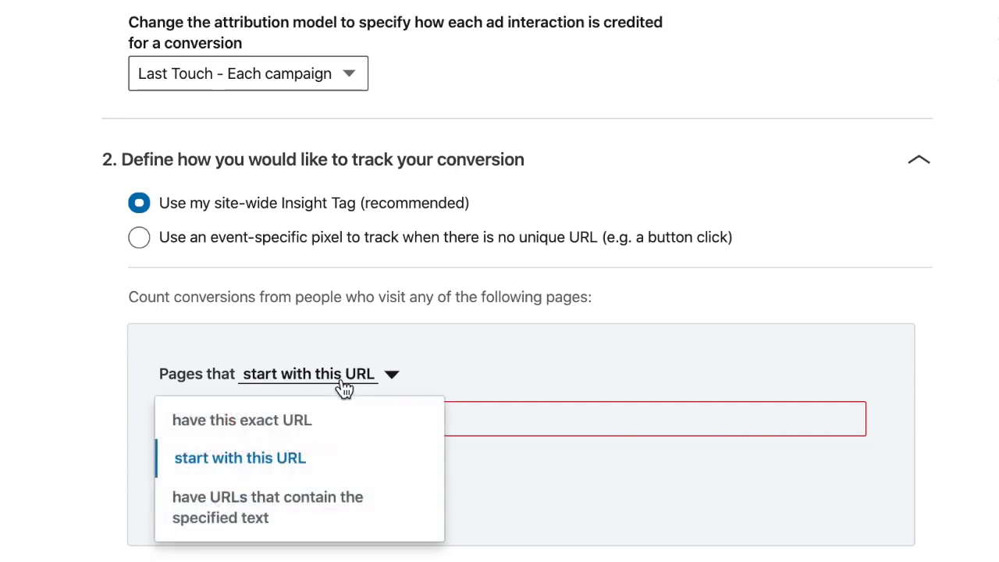
click(289, 517)
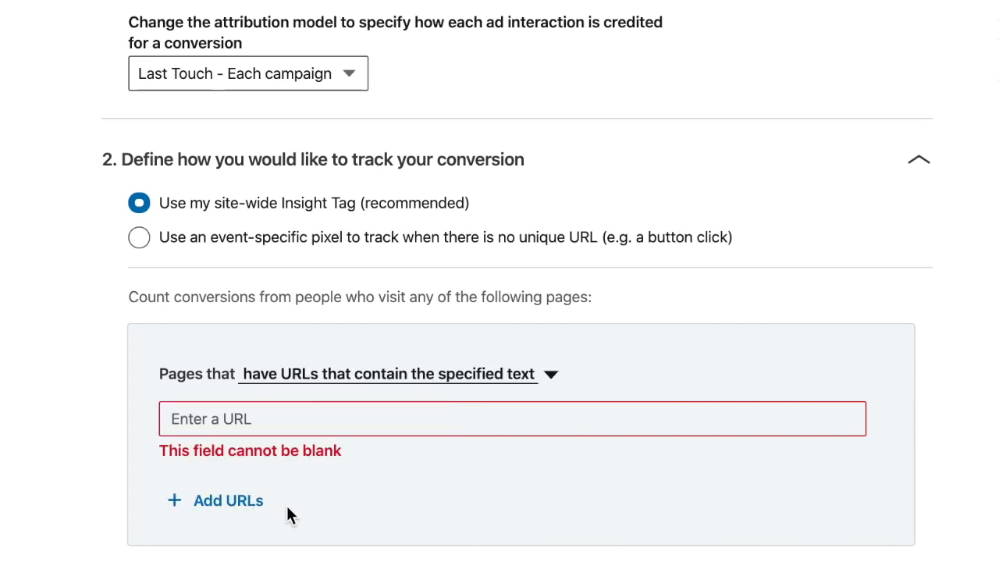
Step: Switch the tracking method to an event-specific pixel, view its code, and close the conversion form without creating the conversion
click(143, 244)
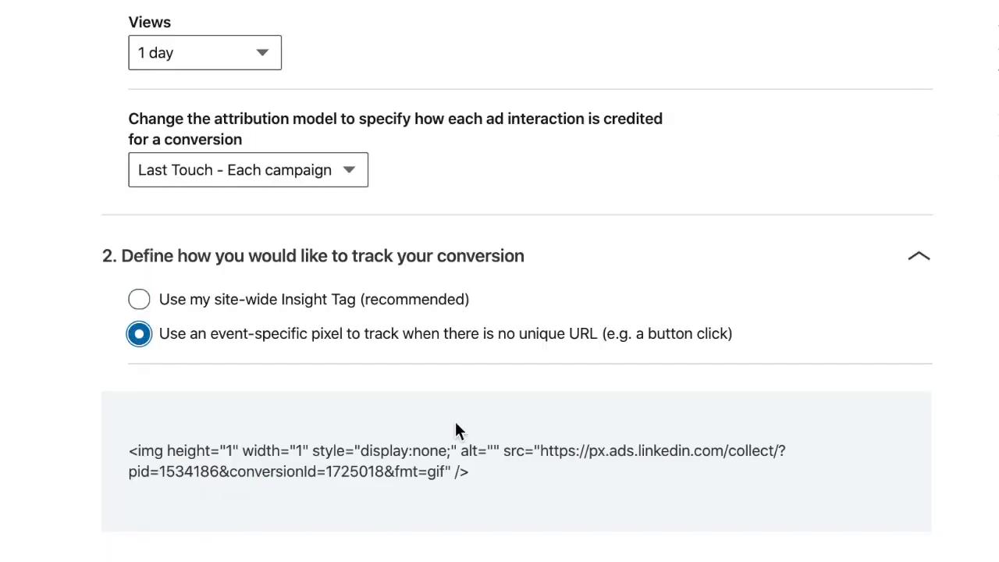
mouse_move(383, 486)
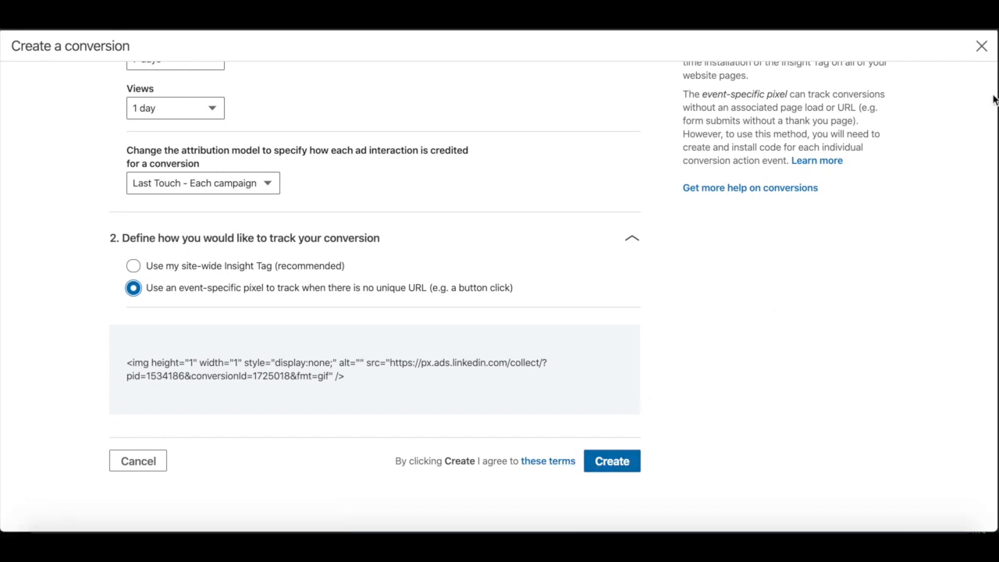
click(982, 51)
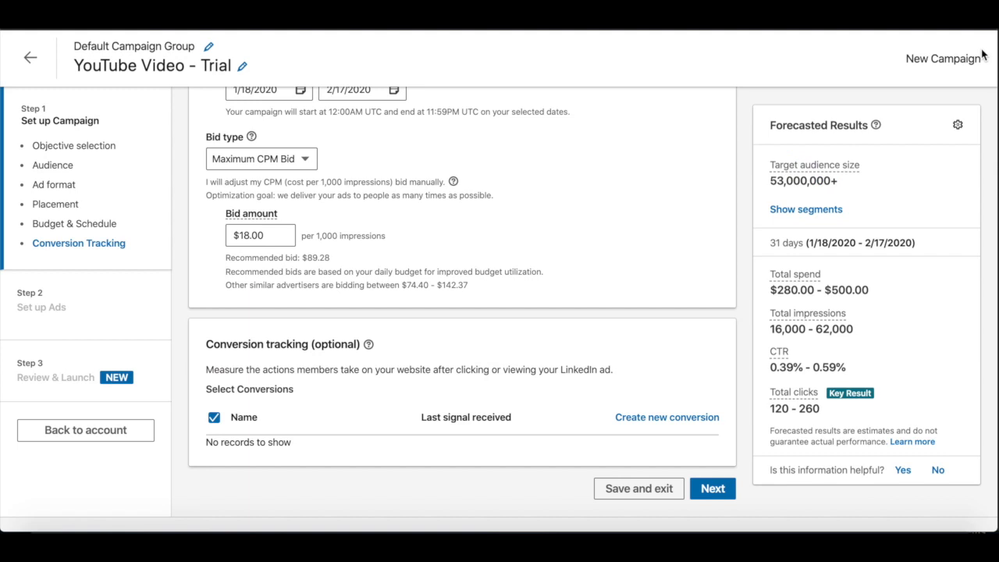
scroll(569, 277, down, 2)
click(709, 437)
click(743, 398)
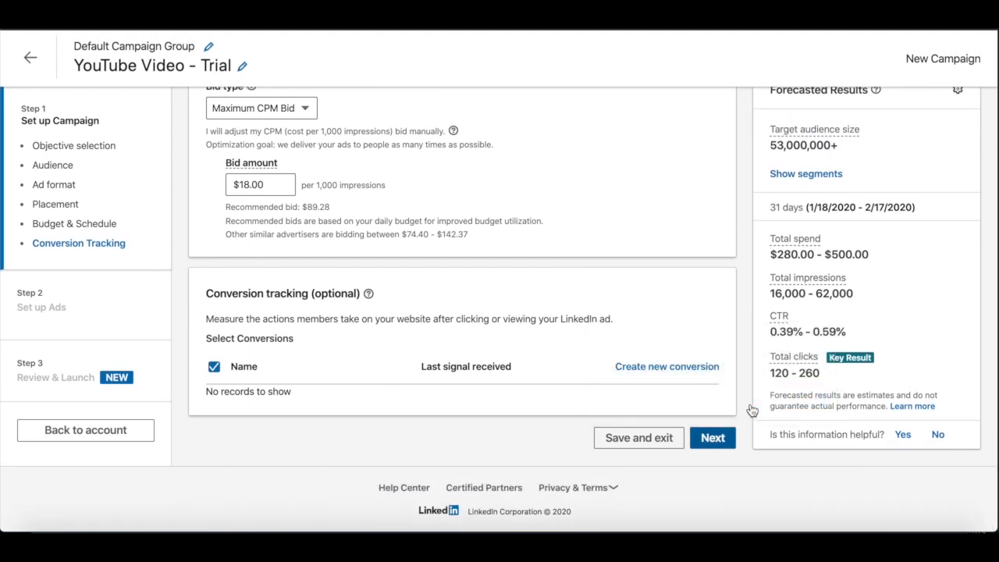
Step: Show the forecast's segment breakdown by Function and review it alongside the campaign's audience targeting criteria
scroll(752, 411, up, 3)
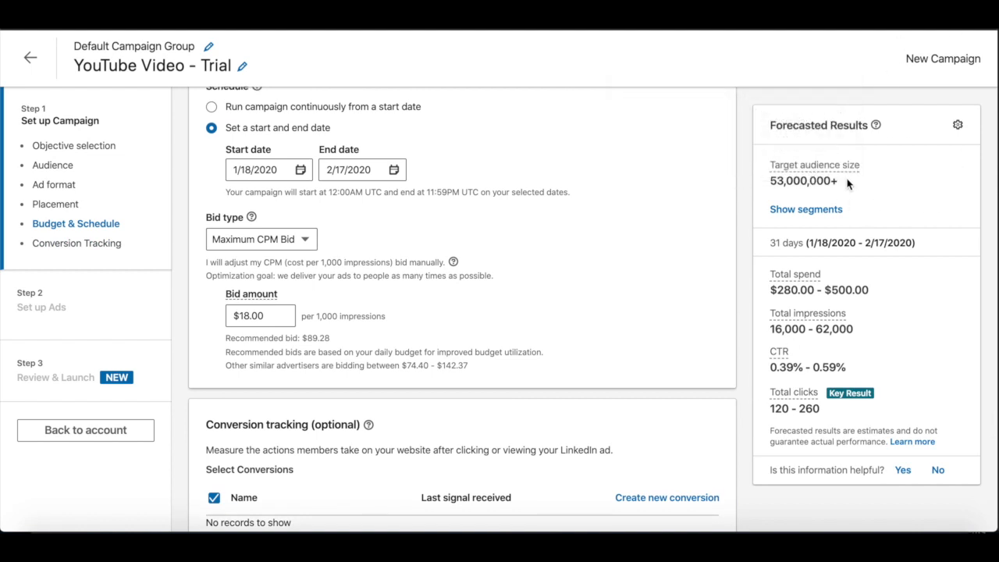
click(834, 217)
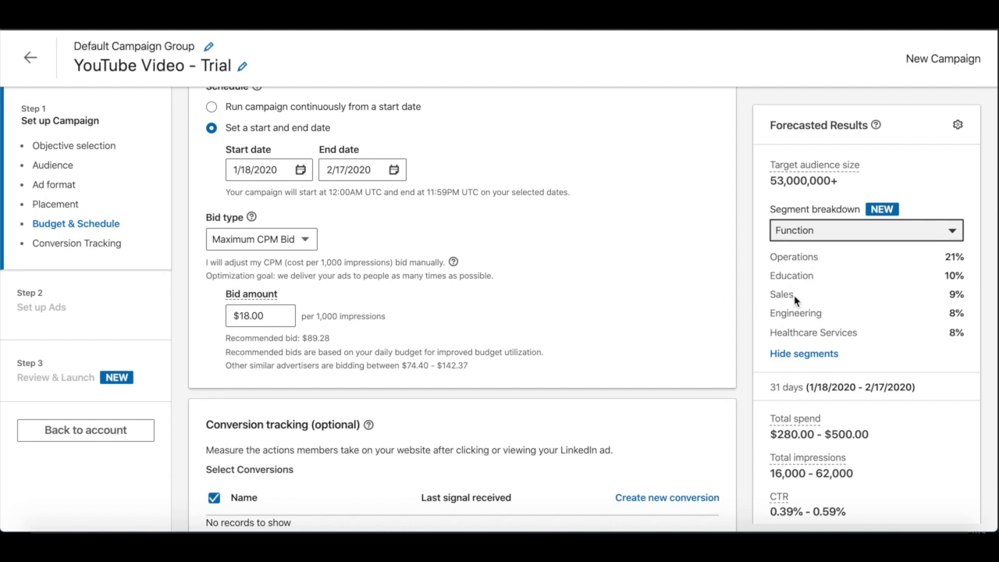
scroll(681, 277, up, 1)
scroll(679, 277, up, 10)
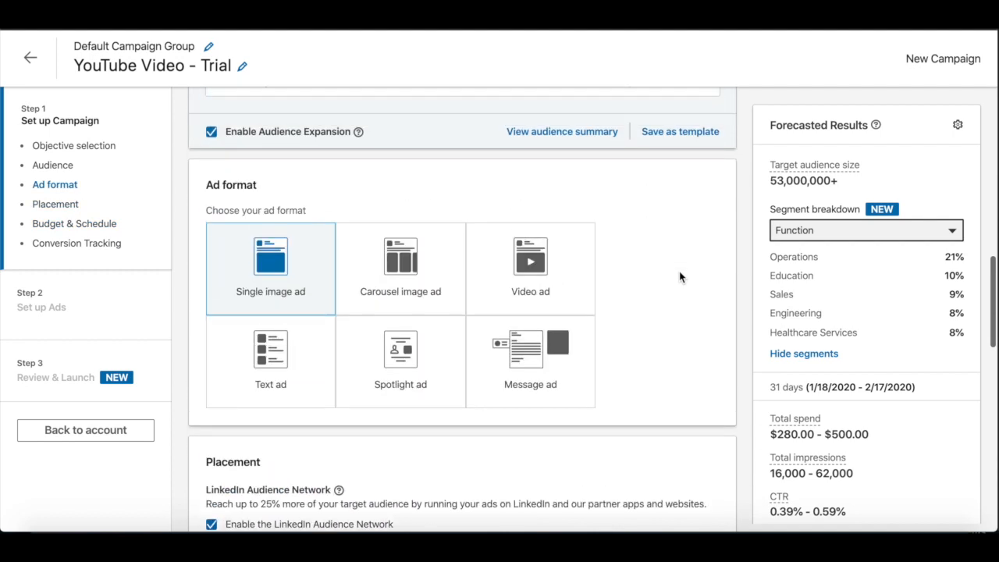
scroll(679, 277, down, 3)
scroll(679, 277, up, 8)
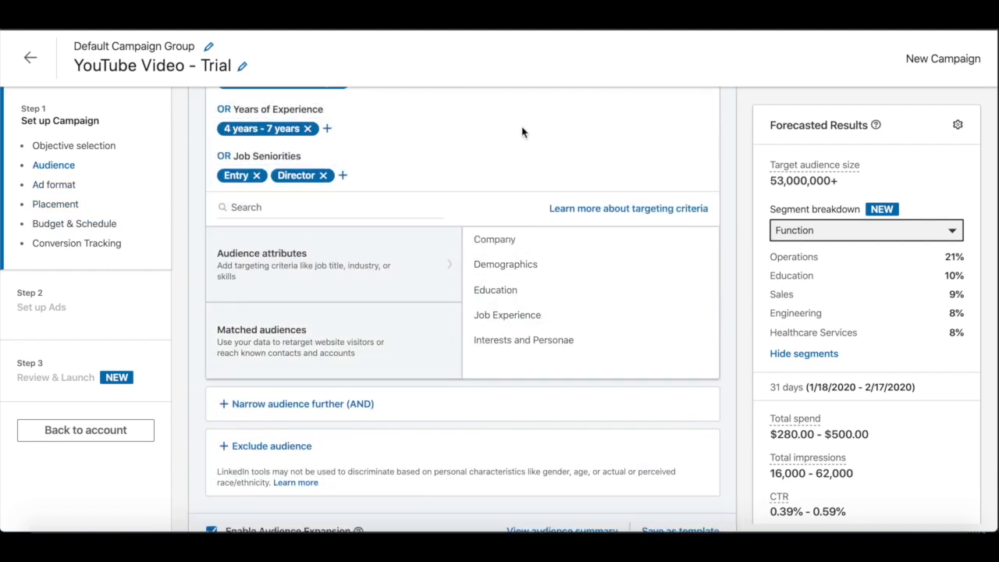
scroll(850, 291, down, 2)
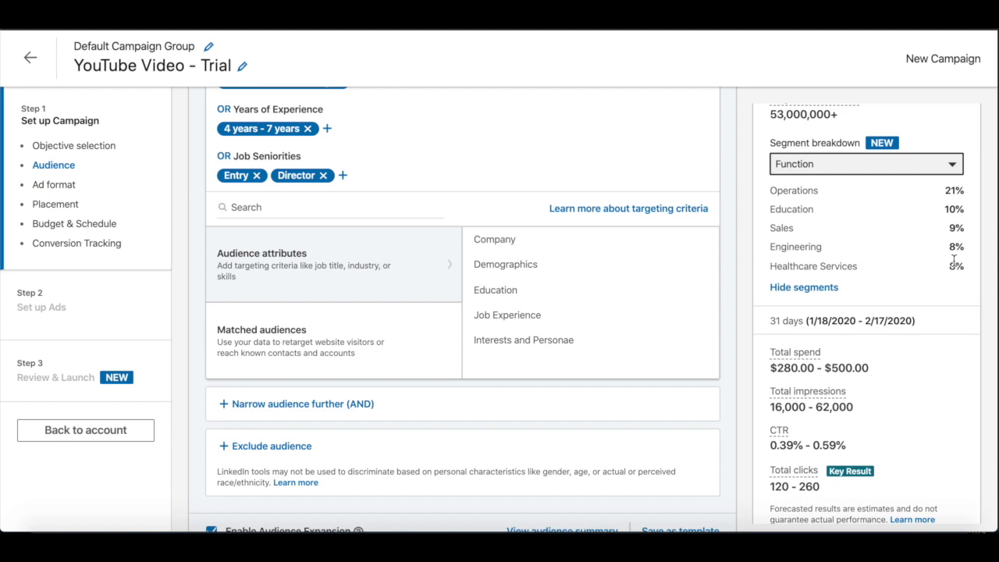
click(811, 210)
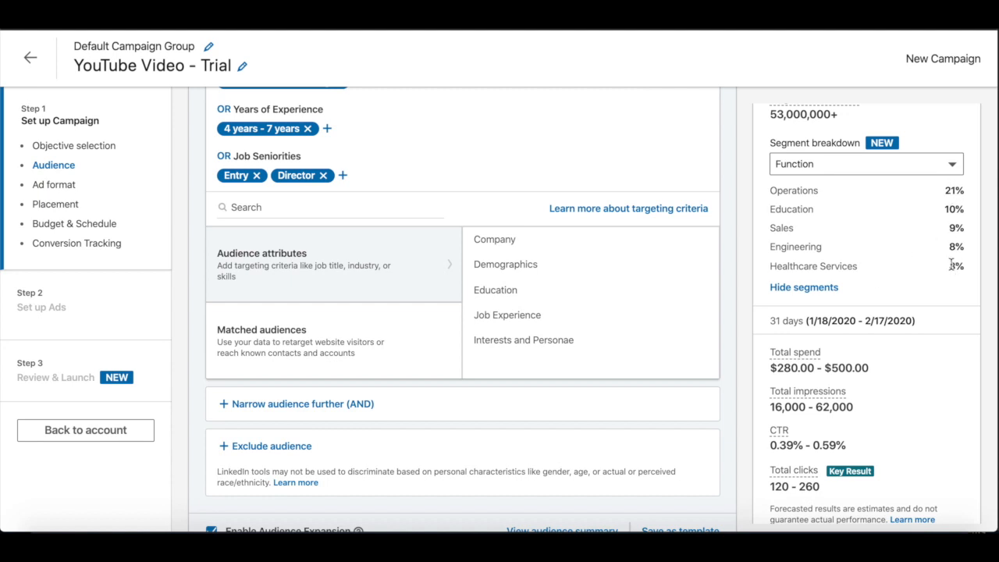
scroll(945, 267, down, 1)
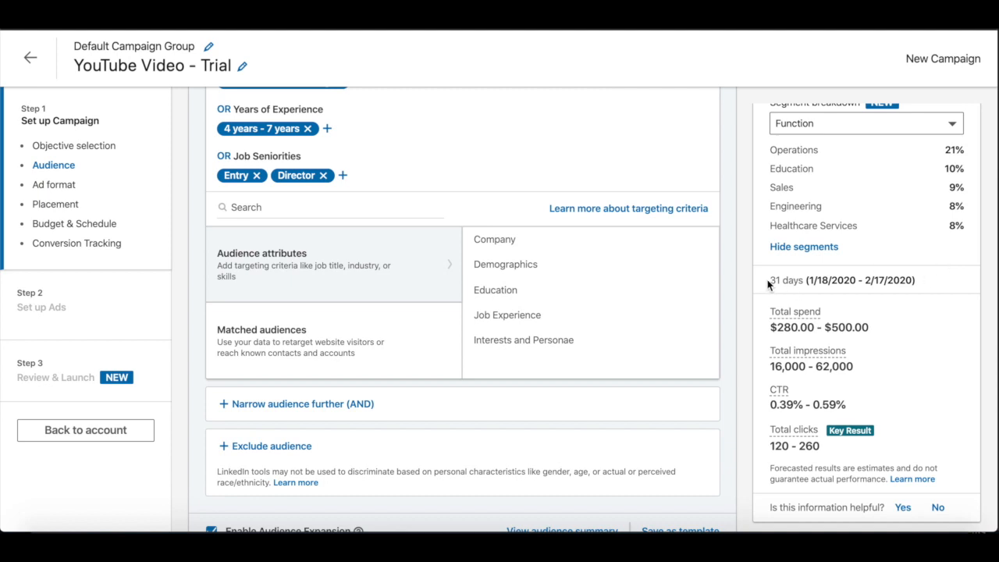
Step: Review the forecasted duration, total spend, impressions, CTR and clicks alongside the budget, schedule and bid settings
drag(769, 281, 926, 282)
scroll(635, 347, down, 15)
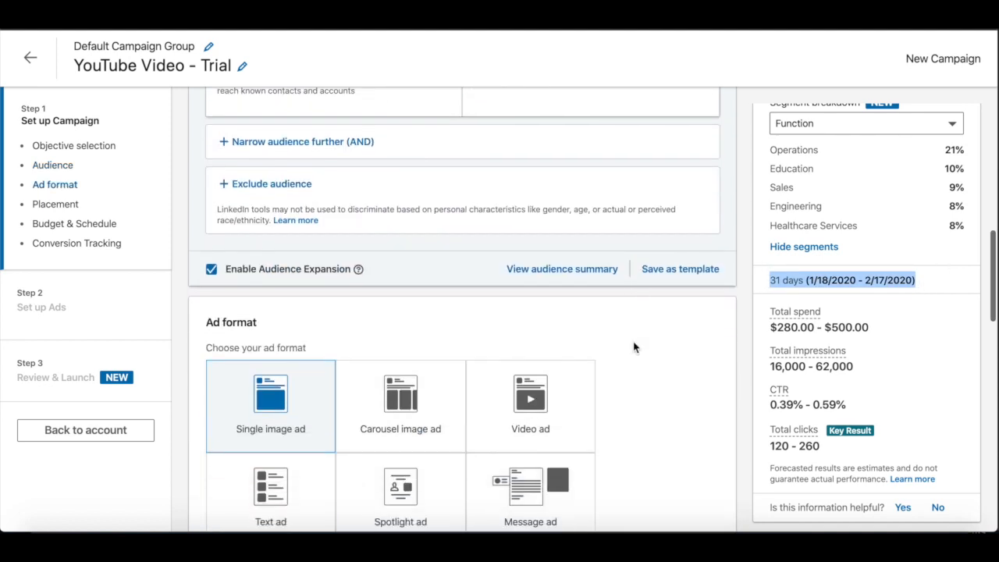
scroll(634, 347, down, 3)
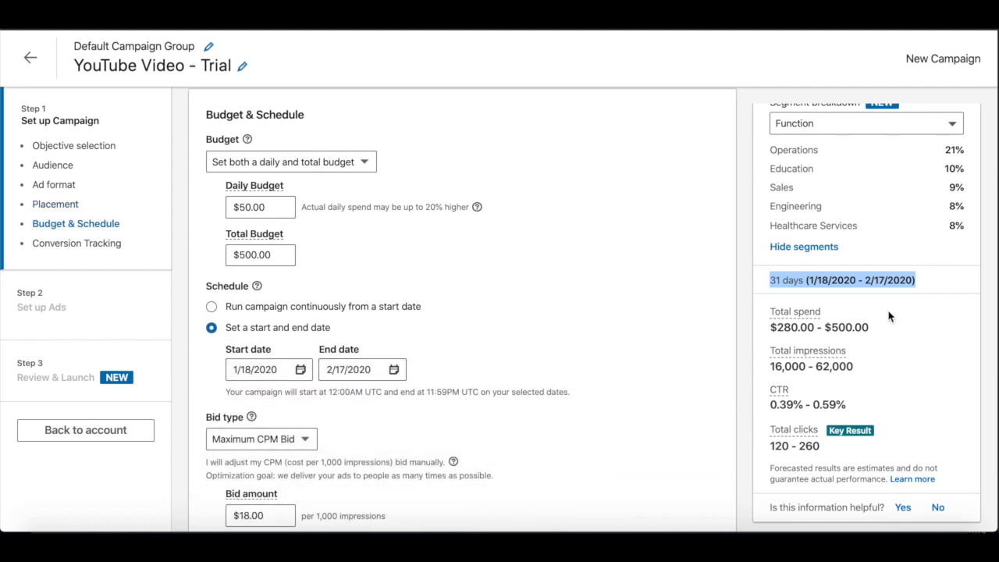
scroll(894, 317, down, 1)
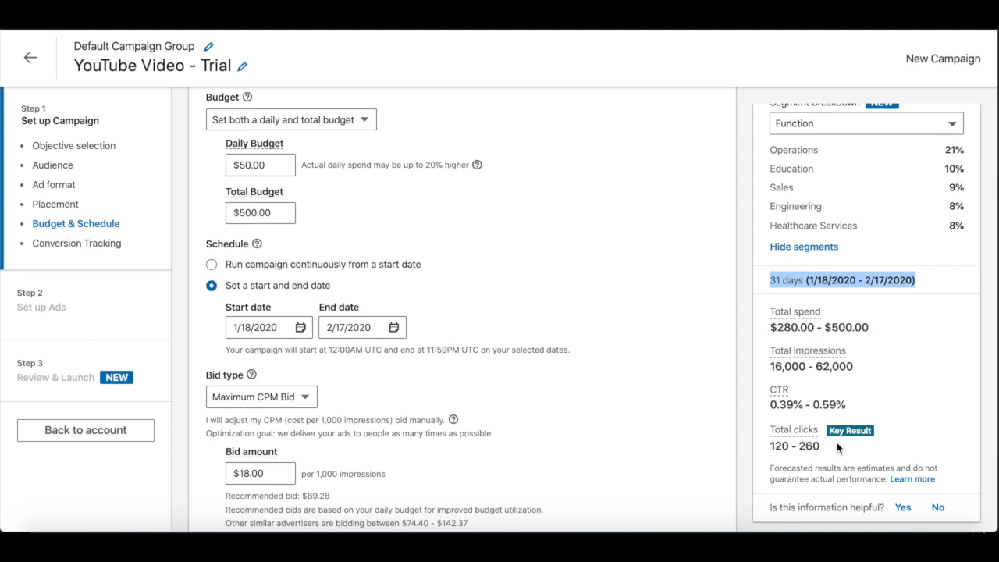
scroll(827, 451, down, 1)
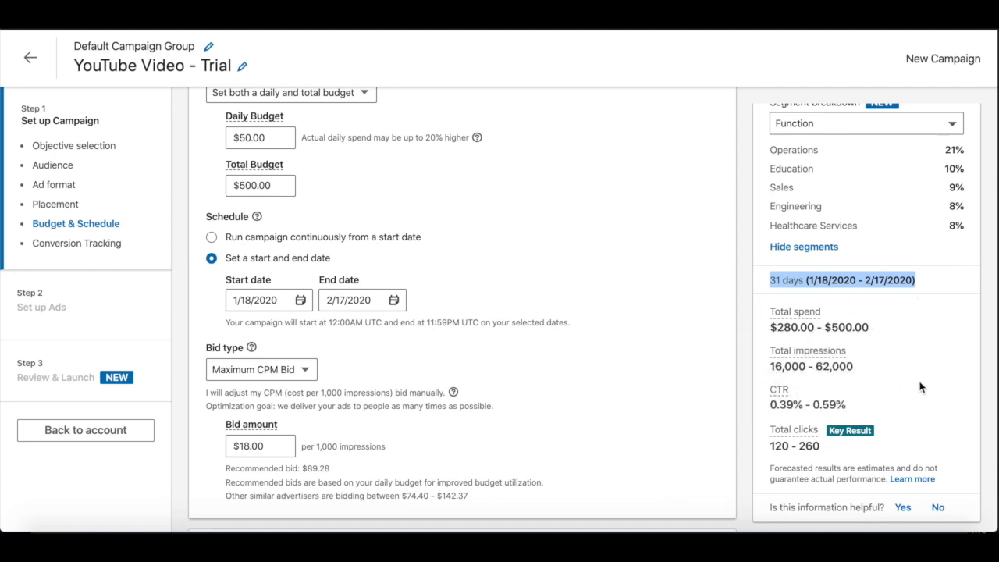
scroll(918, 388, down, 2)
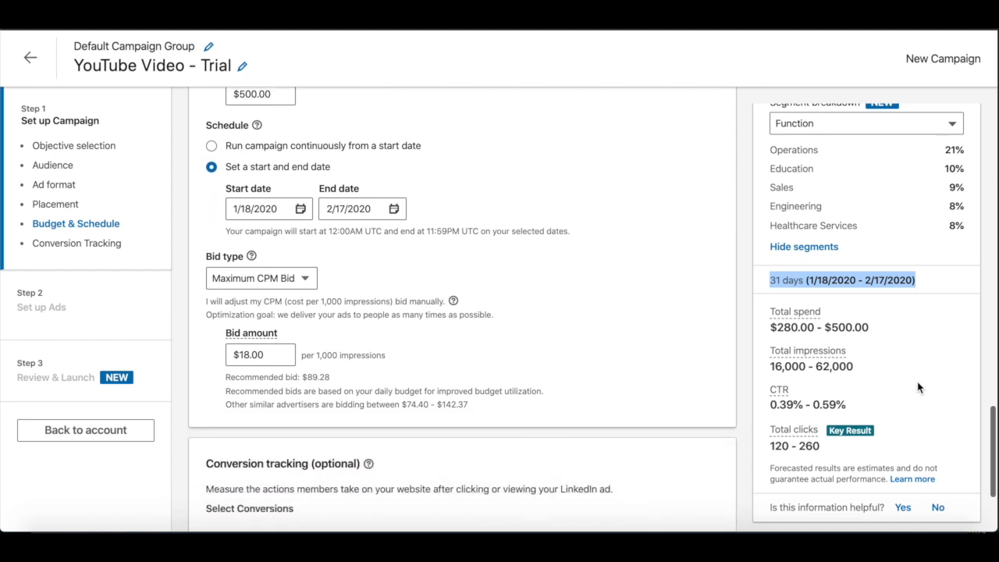
Step: Rate the forecast information as helpful, and save the campaign setup to continue to setting up ads
click(907, 509)
scroll(685, 235, down, 3)
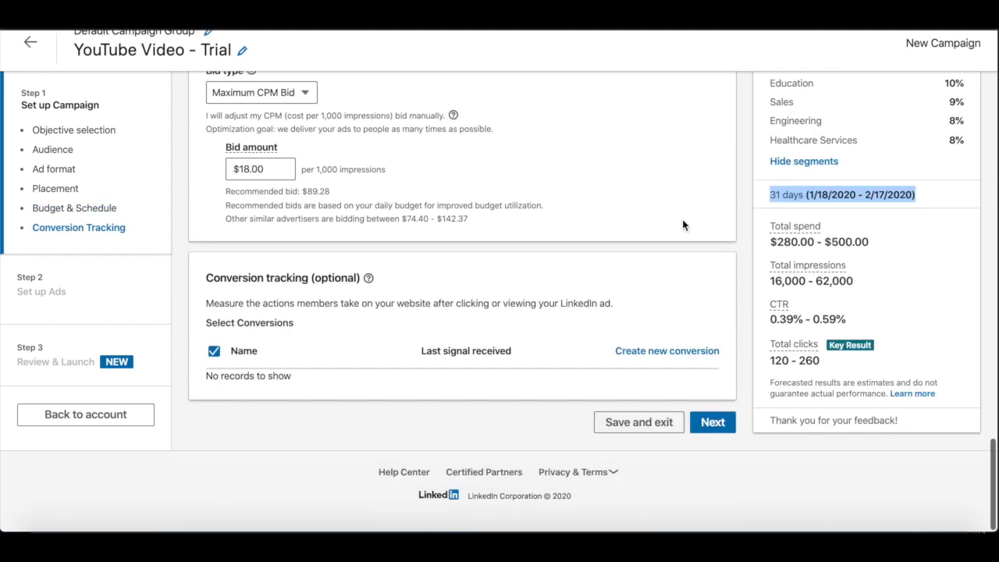
click(717, 444)
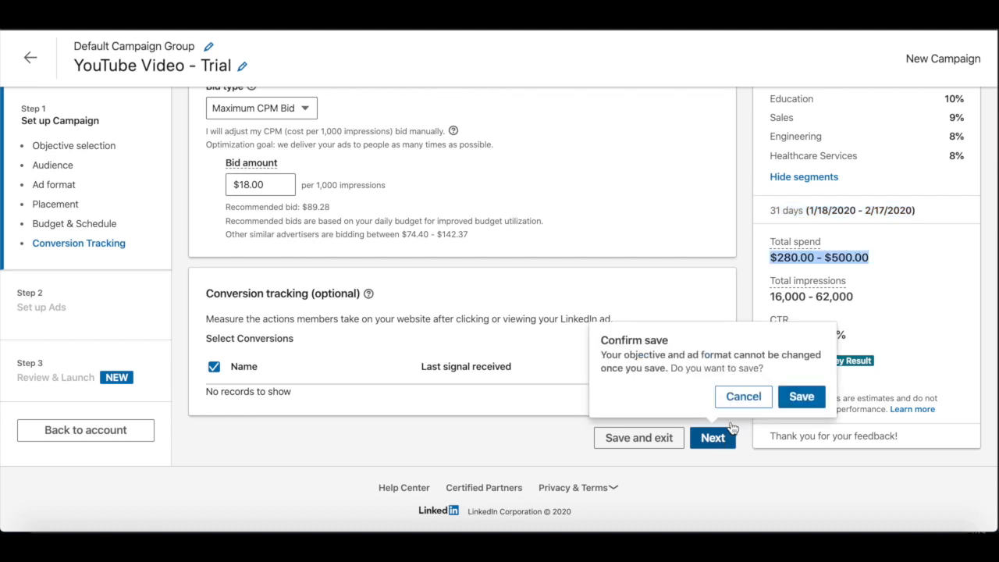
click(793, 397)
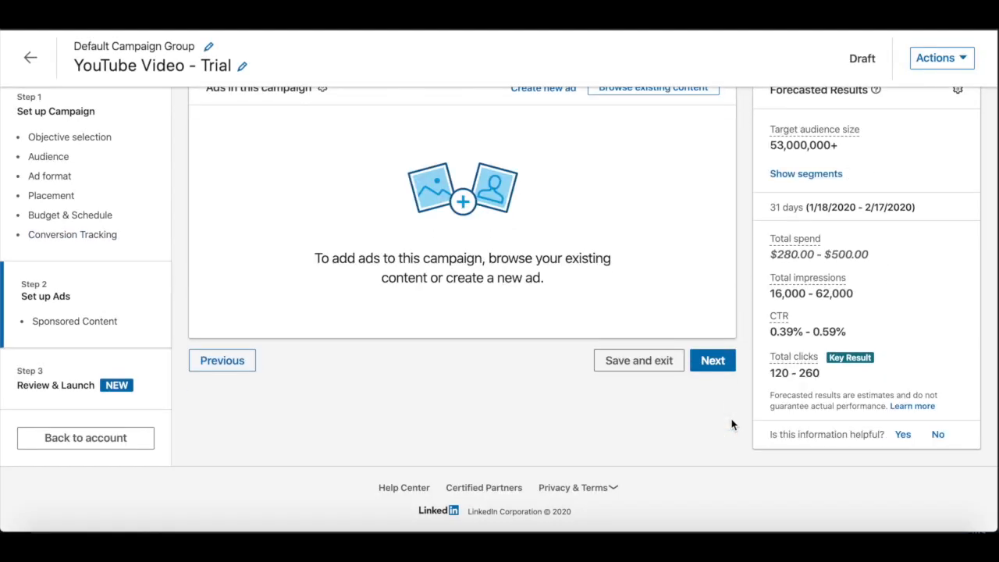
Step: Create a new single image ad for the campaign and name it "Services"
scroll(442, 327, up, 2)
scroll(442, 331, down, 1)
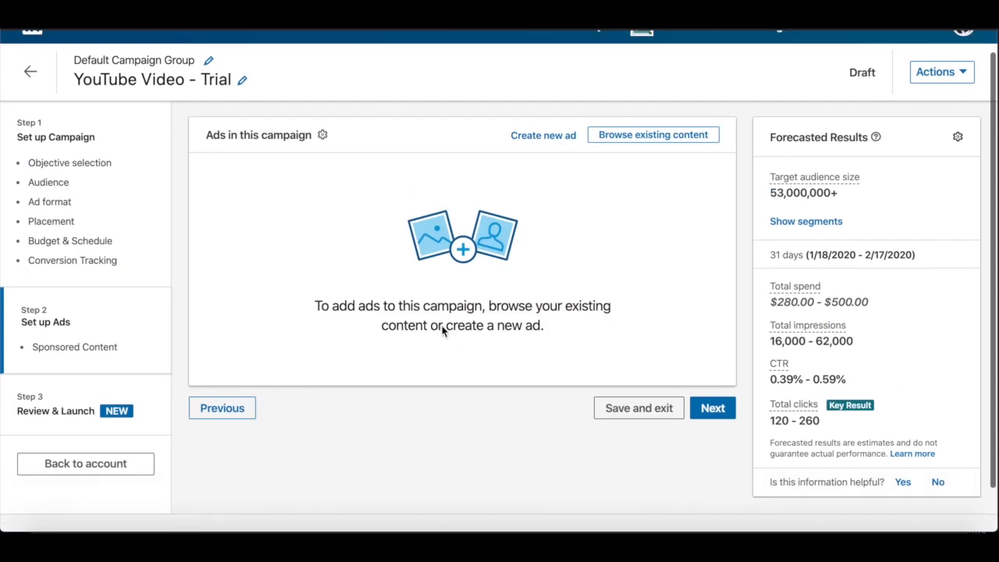
click(555, 139)
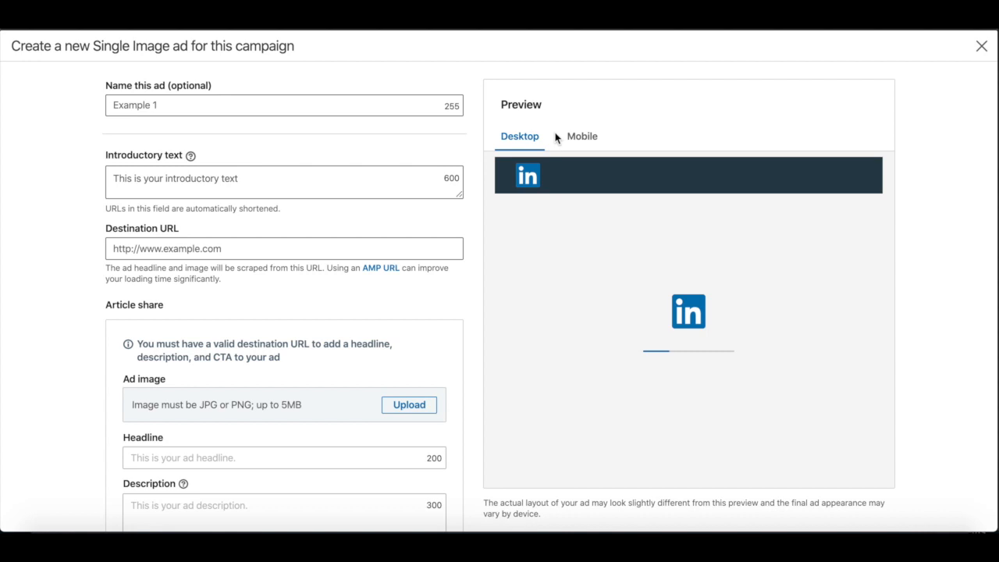
click(235, 103)
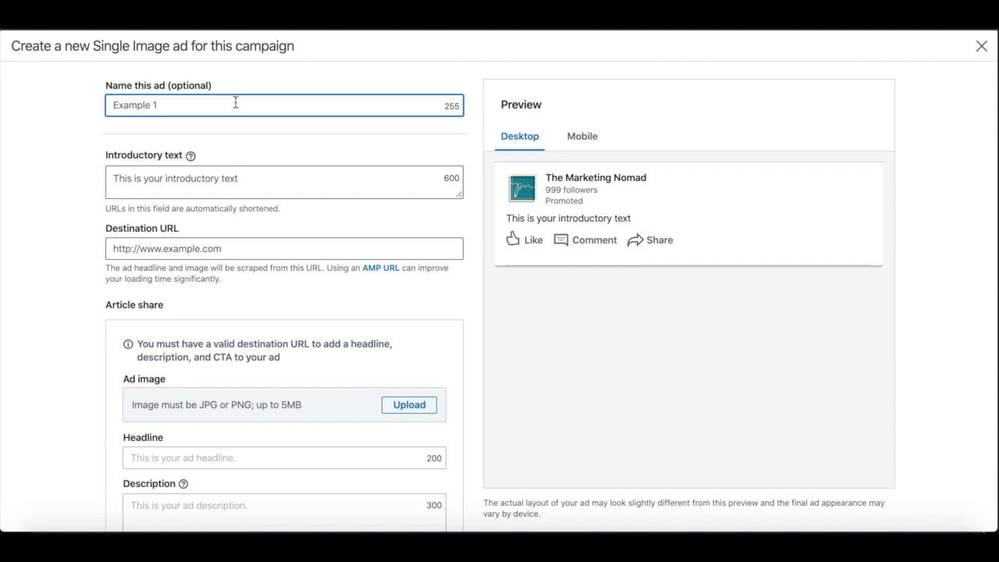
text(Services)
Step: Enter "Exciting, engagin, sound excited, call-to-action, deadline*" as the ad's introductory text
click(147, 191)
text(Exciting, enga)
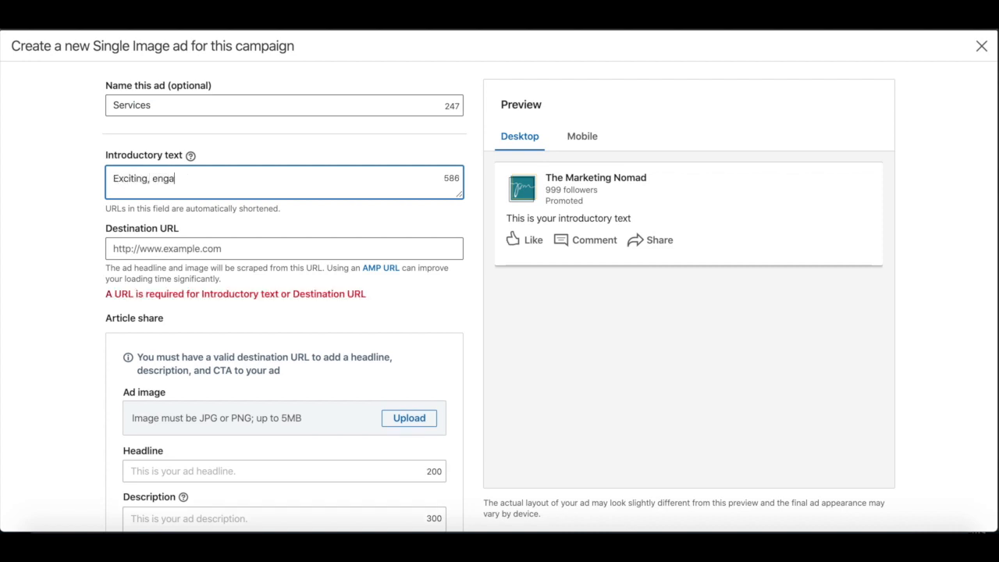
text(gin, sound excited)
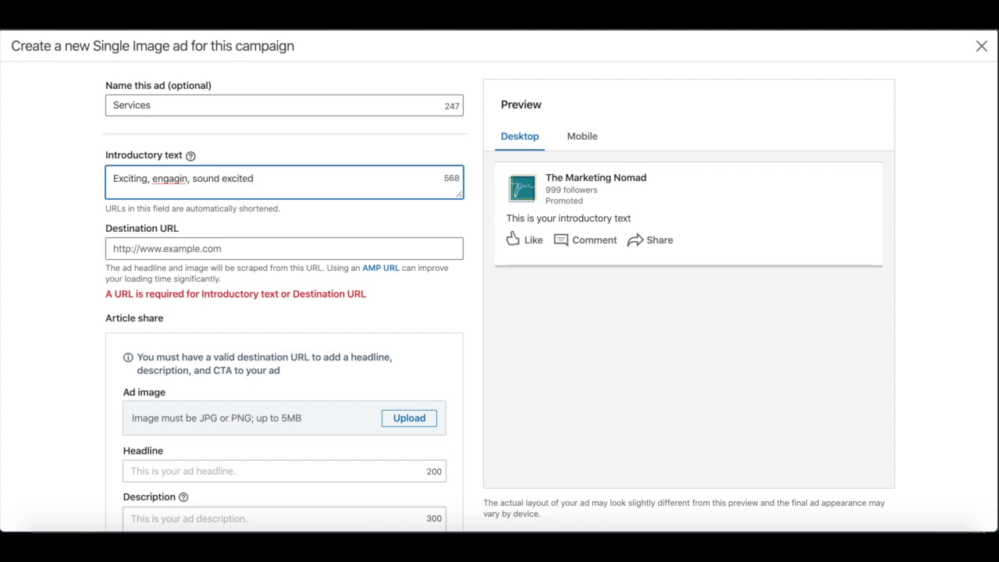
text(, call-to-action, deadline*)
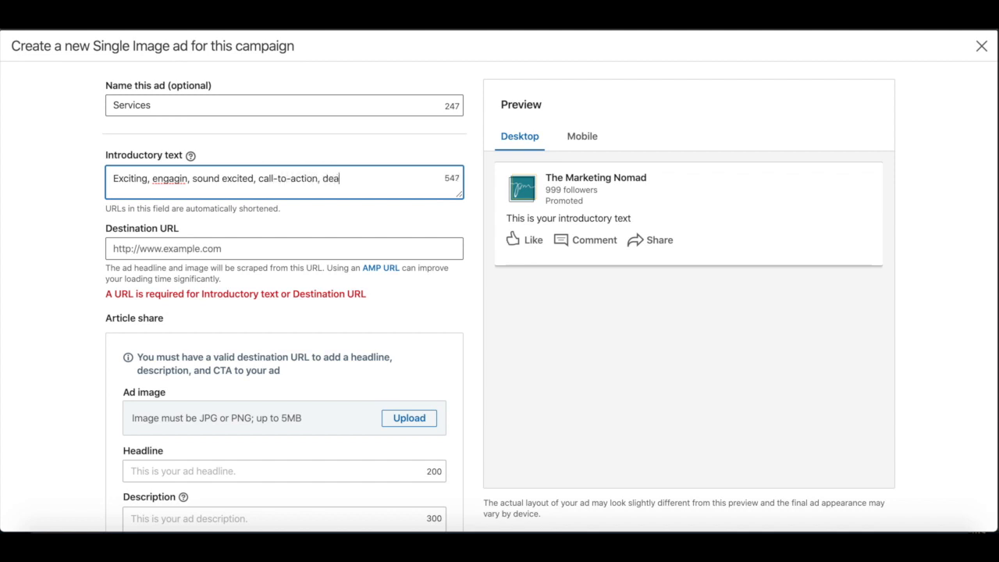
Step: Set the ad's destination URL to the /services page of the advertiser's website and load its article share content
click(351, 249)
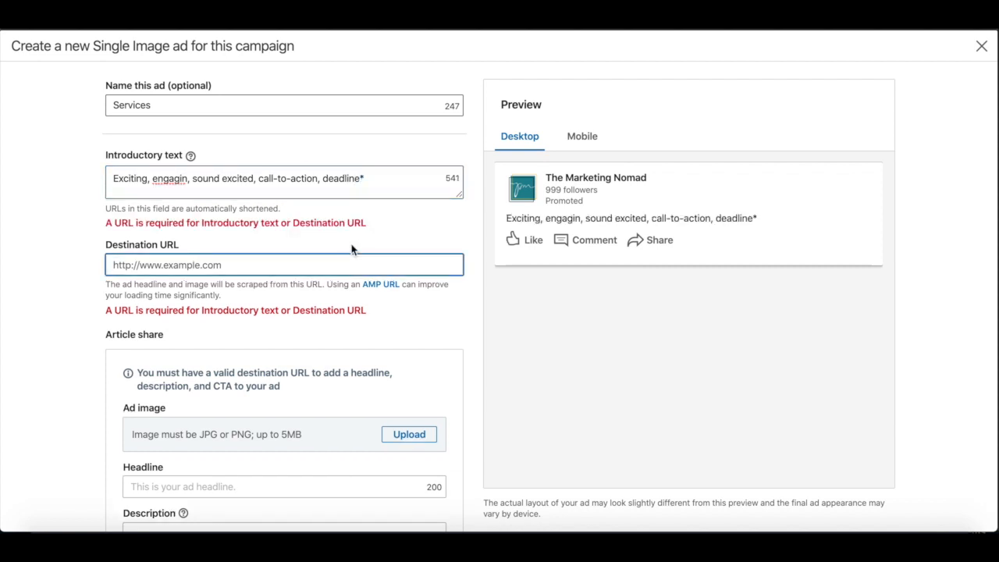
text(www.p)
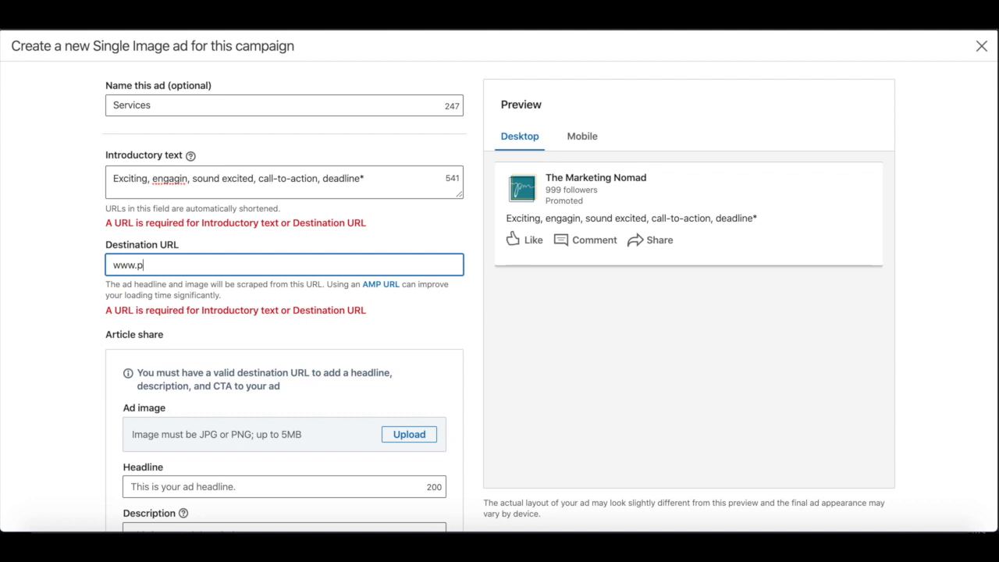
text(rithvimadhukar.com/services)
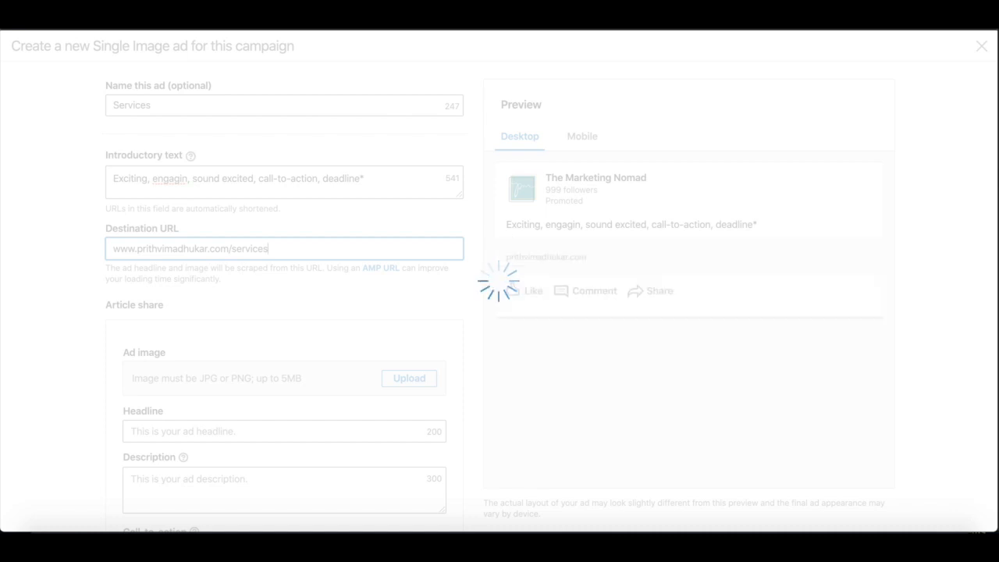
click(331, 313)
Step: Replace the ad's scraped headline with "Hurry, last 5 spots for Linkedin training!"
scroll(331, 313, down, 2)
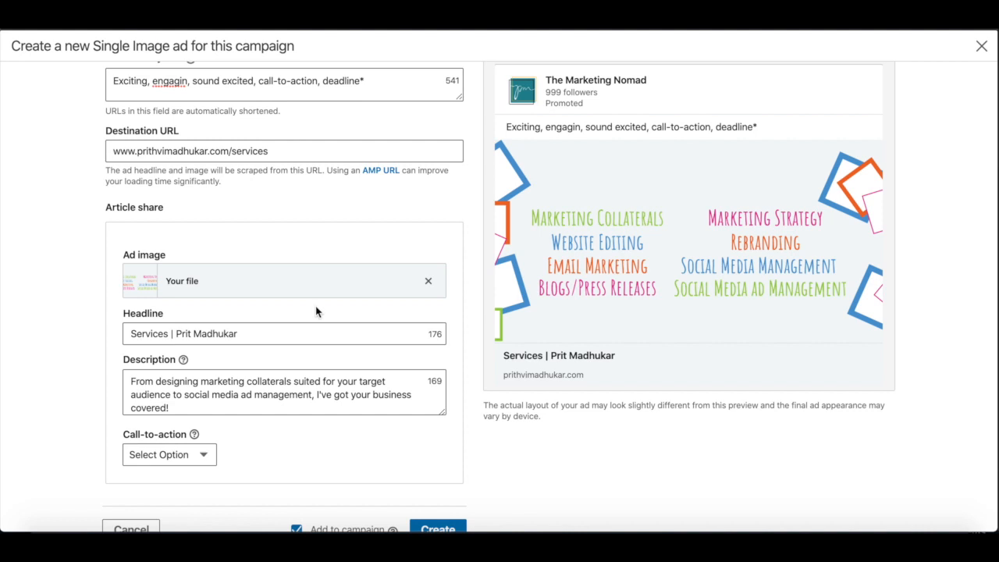
triple_click(175, 333)
key(BackSpace)
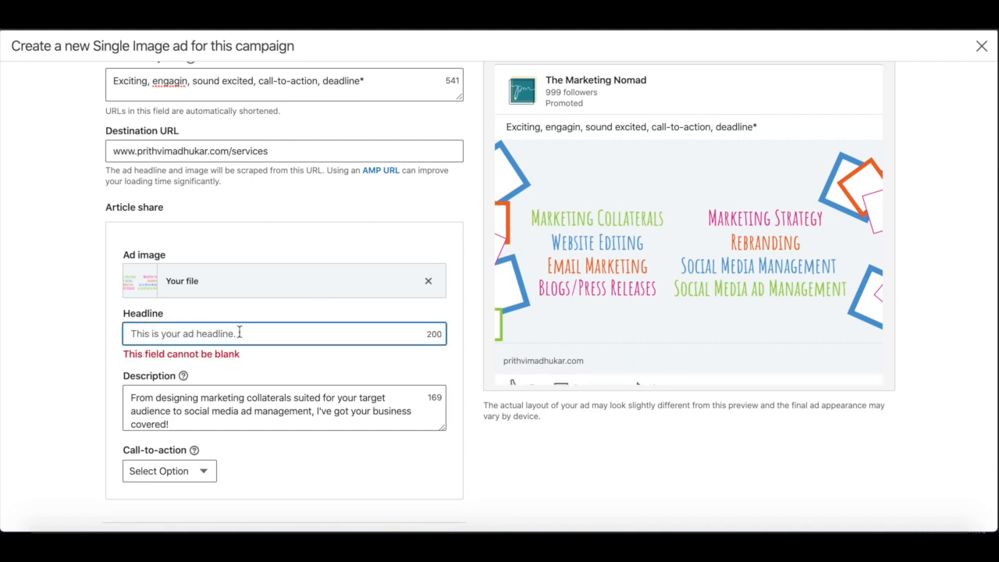
text(Hurry)
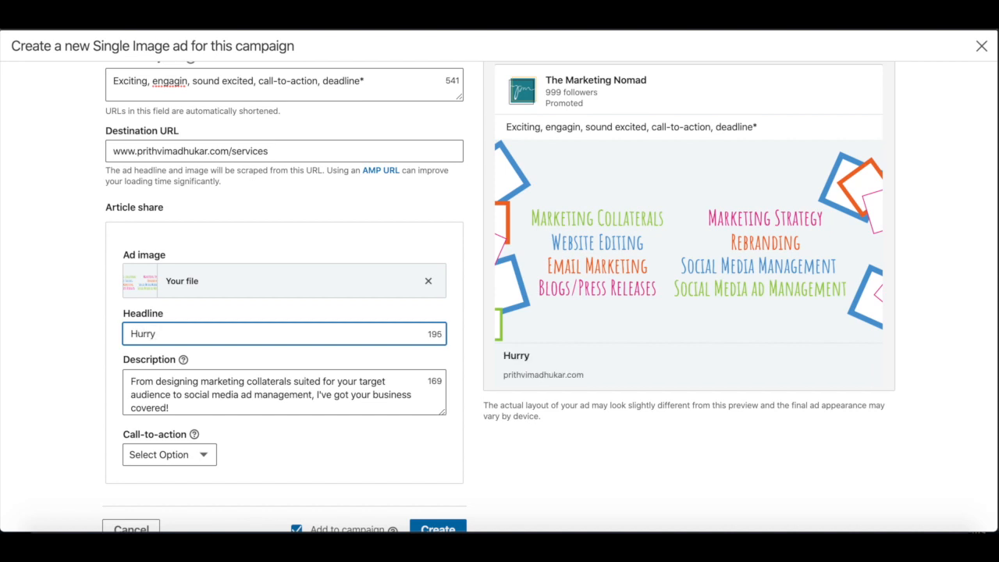
text(, last 5 spots for Linkedin training)
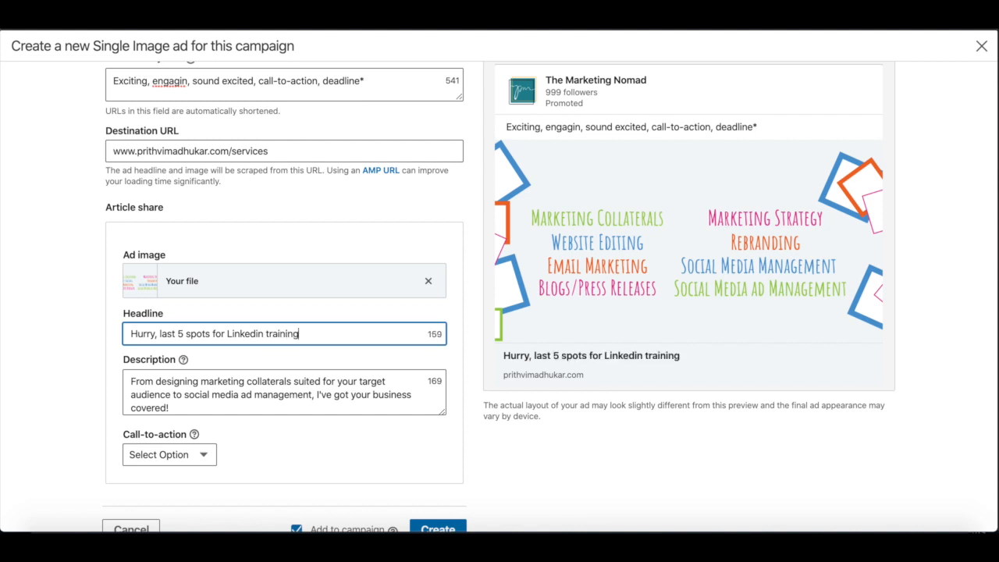
Step: Set the ad's call-to-action to Sign Up, keep the scraped description, and create the ad for the campaign
scroll(549, 297, down, 1)
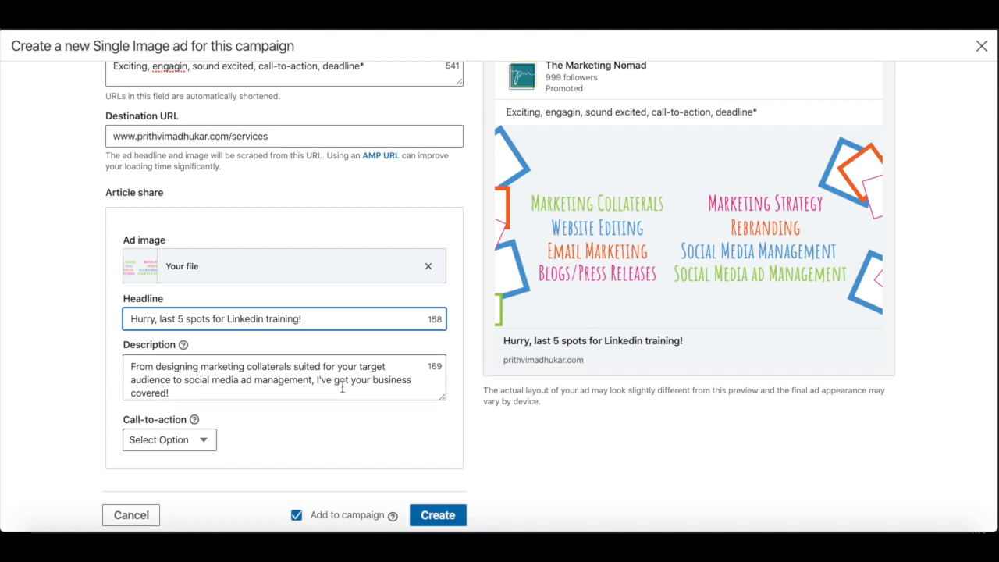
drag(344, 391, 115, 367)
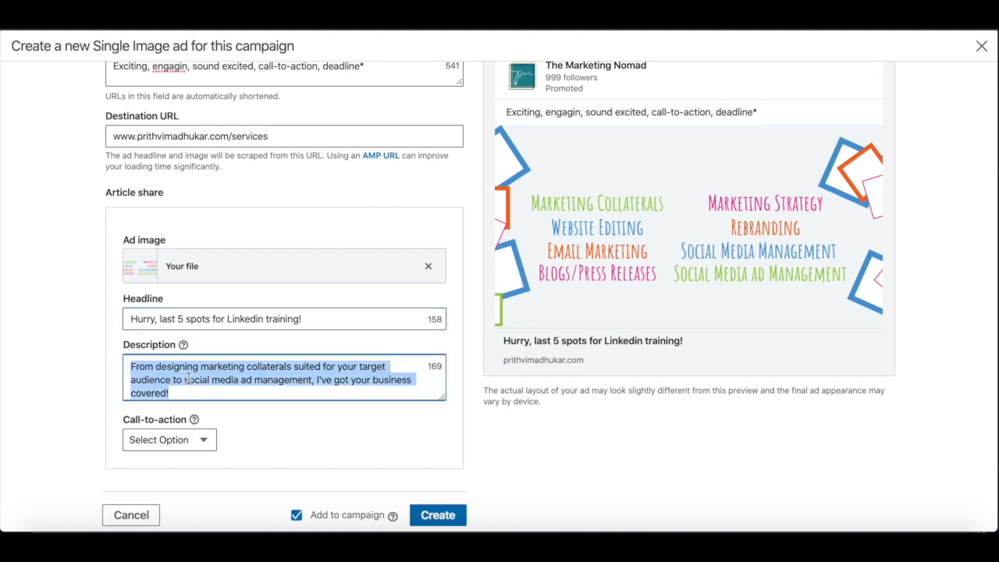
scroll(421, 397, up, 1)
click(157, 445)
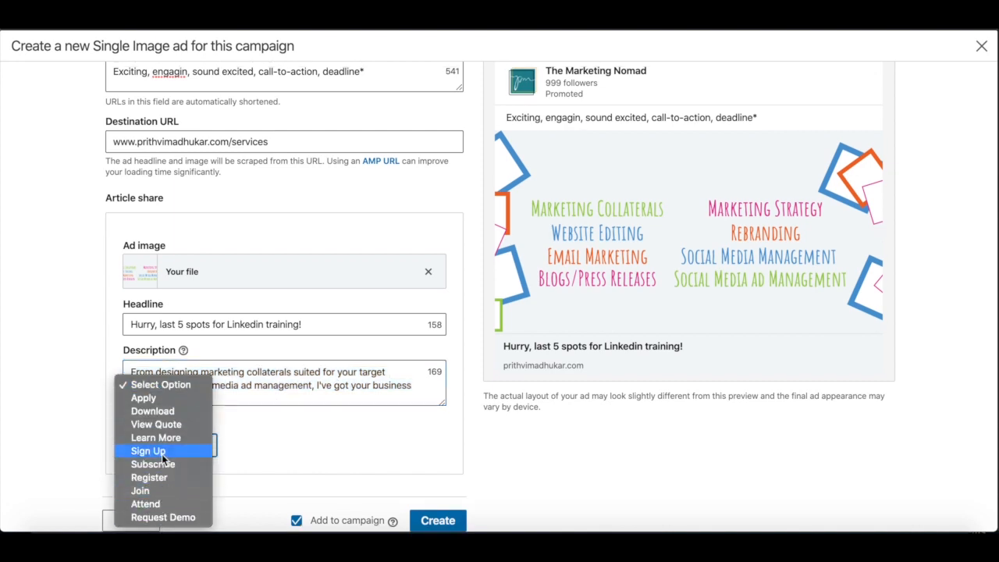
click(162, 452)
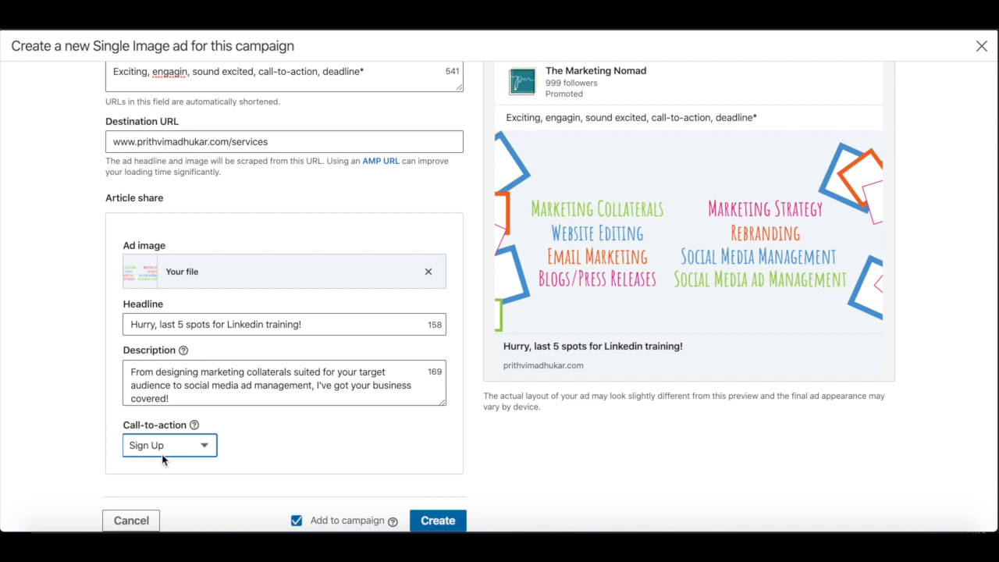
scroll(406, 471, down, 1)
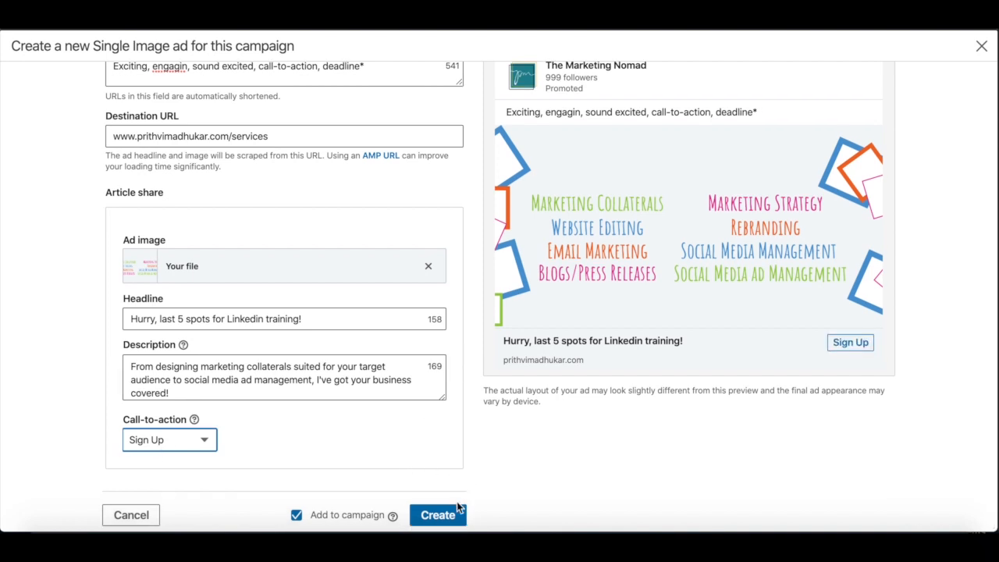
click(439, 517)
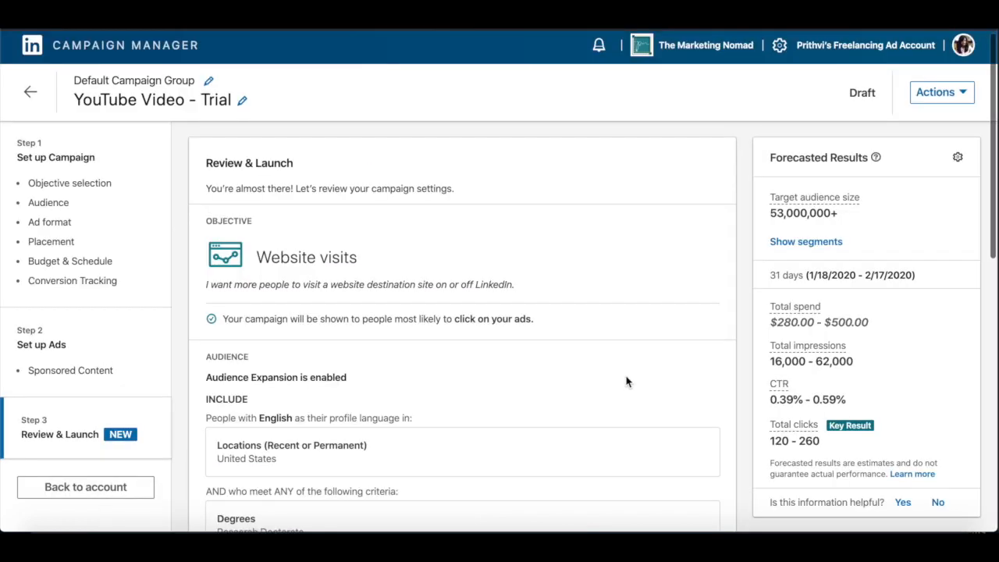
Step: Review the campaign's objective, audience, placement, budget, schedule and ads before launch
scroll(626, 381, down, 1)
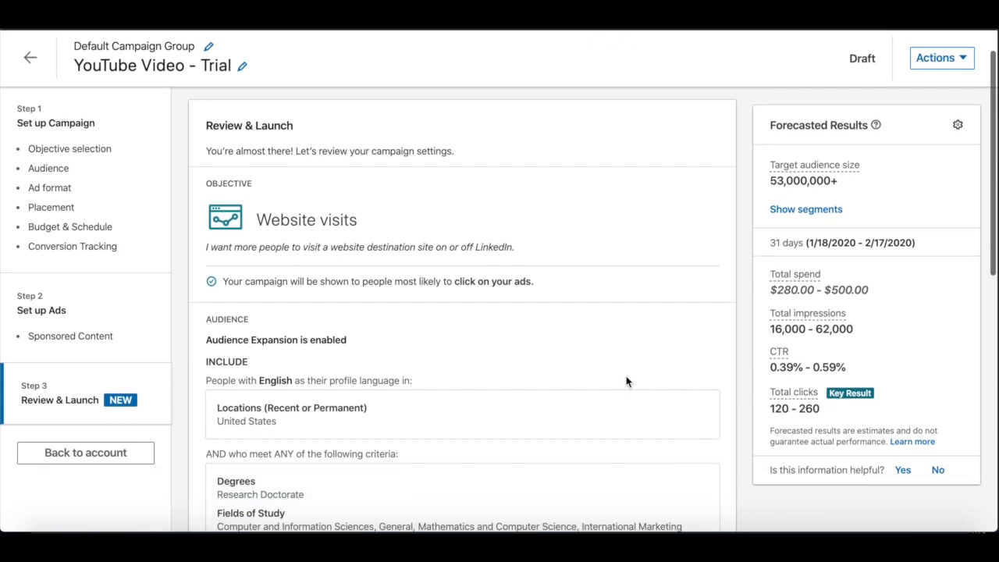
scroll(626, 381, down, 10)
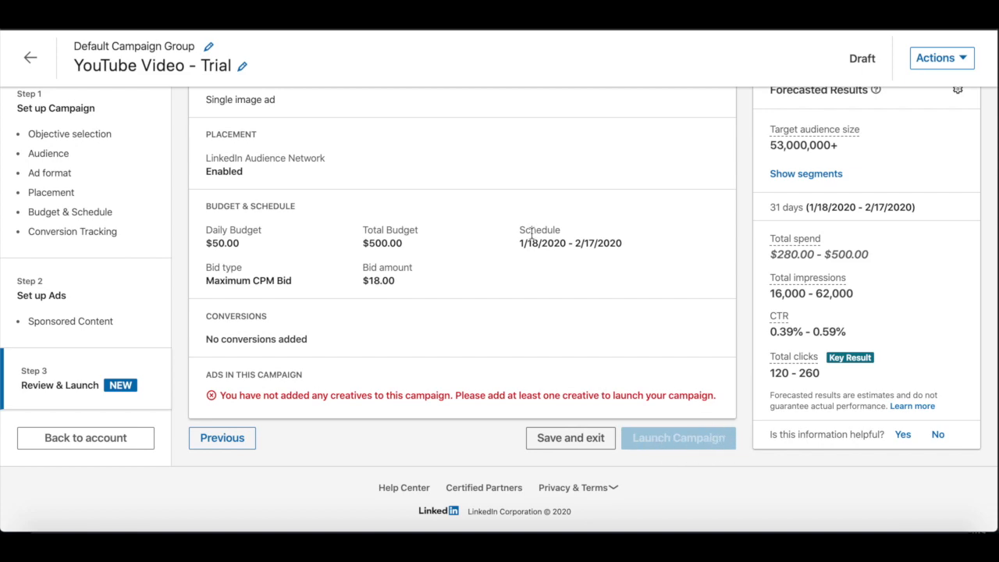
scroll(517, 228, up, 10)
scroll(519, 234, down, 10)
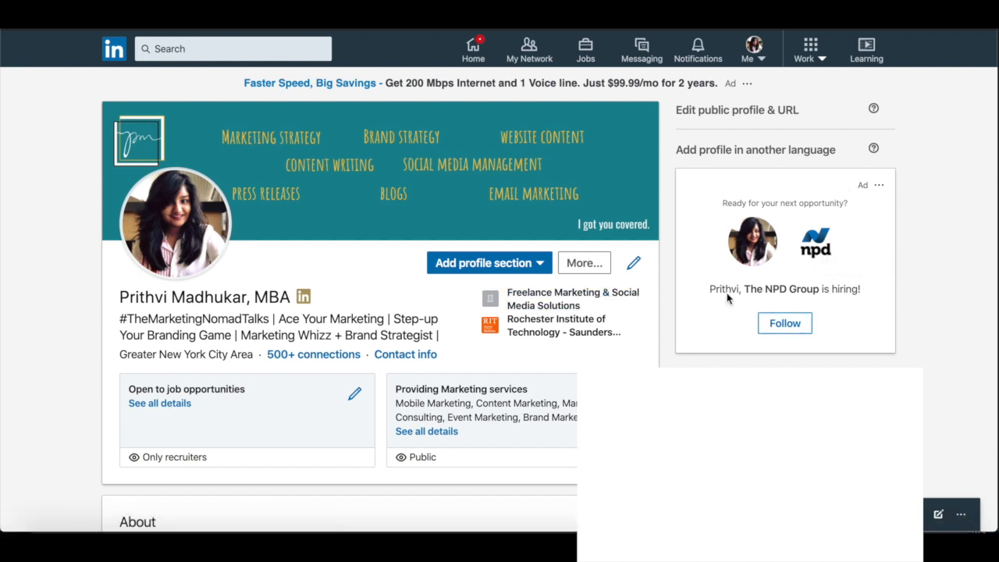
Step: Go to the LinkedIn home feed and examine where ads are placed among and beside the posts
click(468, 47)
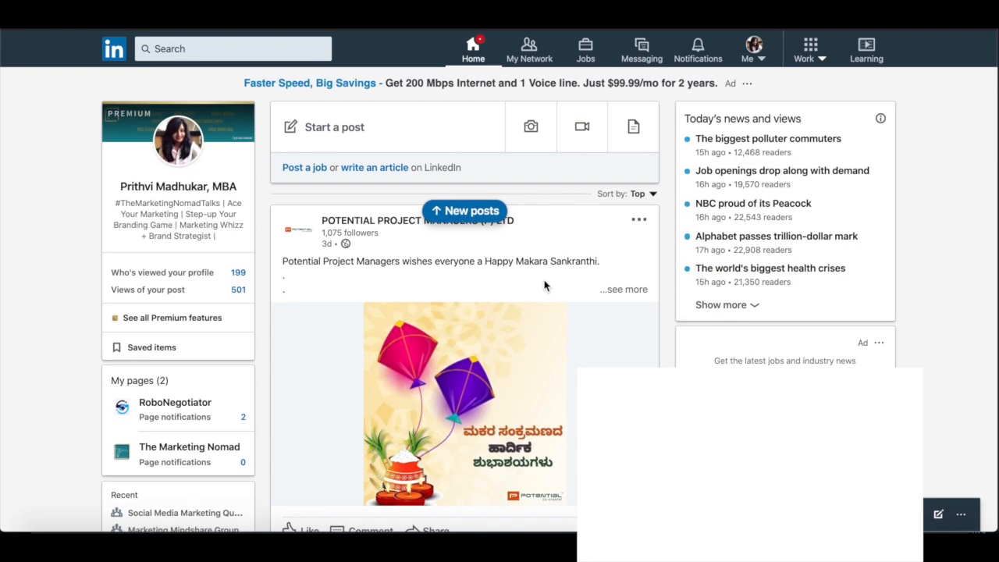
scroll(567, 349, down, 3)
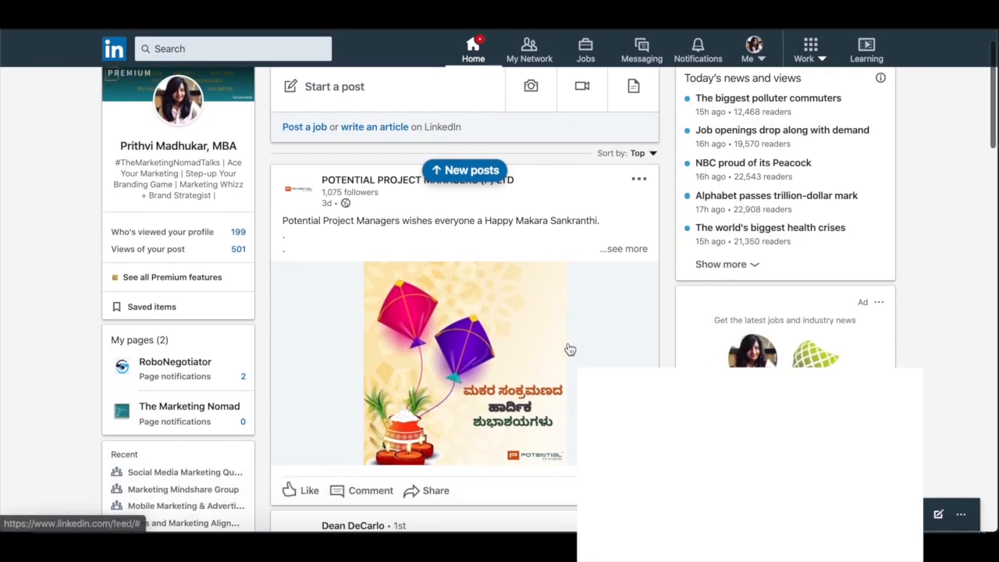
scroll(568, 348, down, 1)
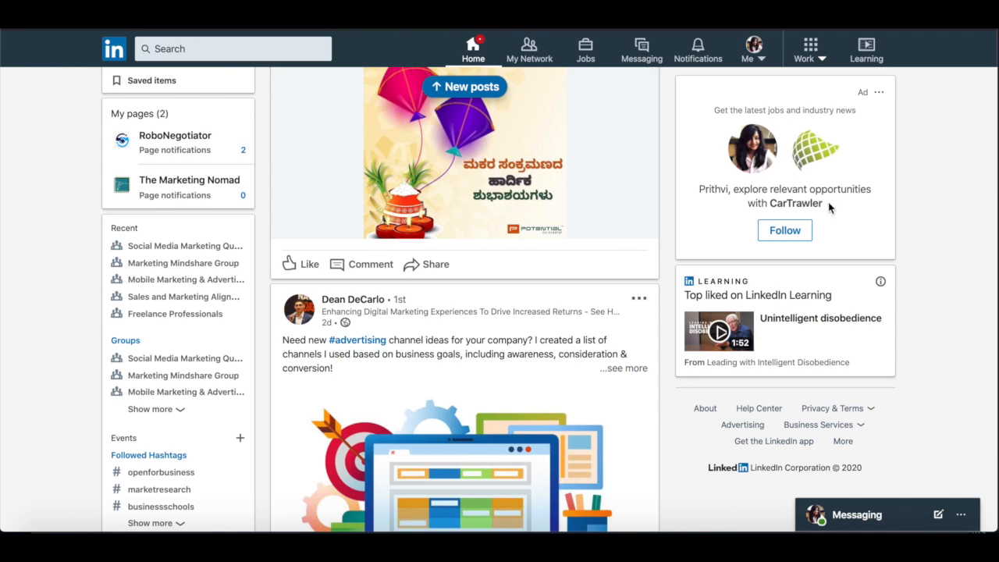
scroll(781, 297, down, 1)
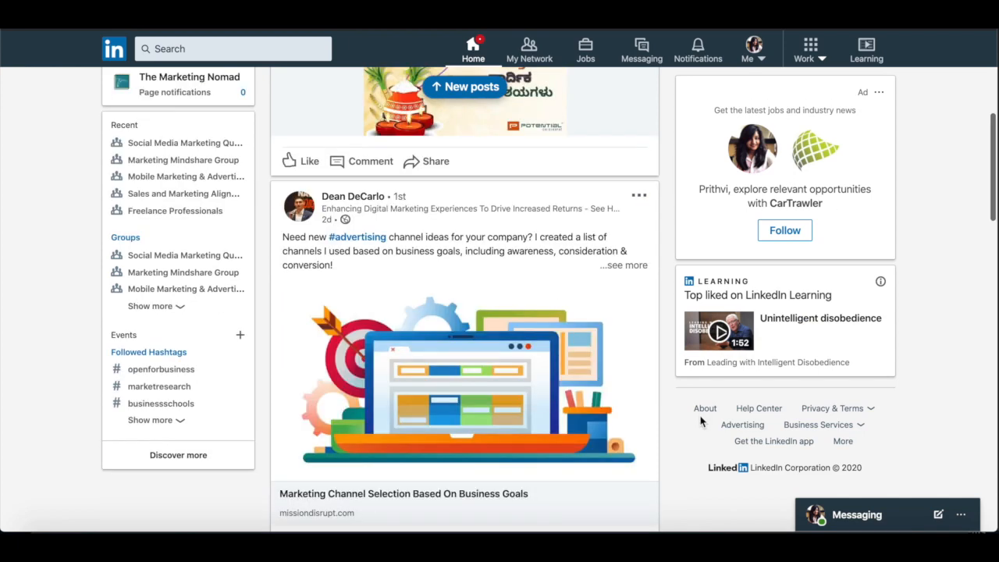
Step: Examine the Sponsored label on the Aruba Marriott Resort message in the messaging inbox, and return to the home feed
click(638, 60)
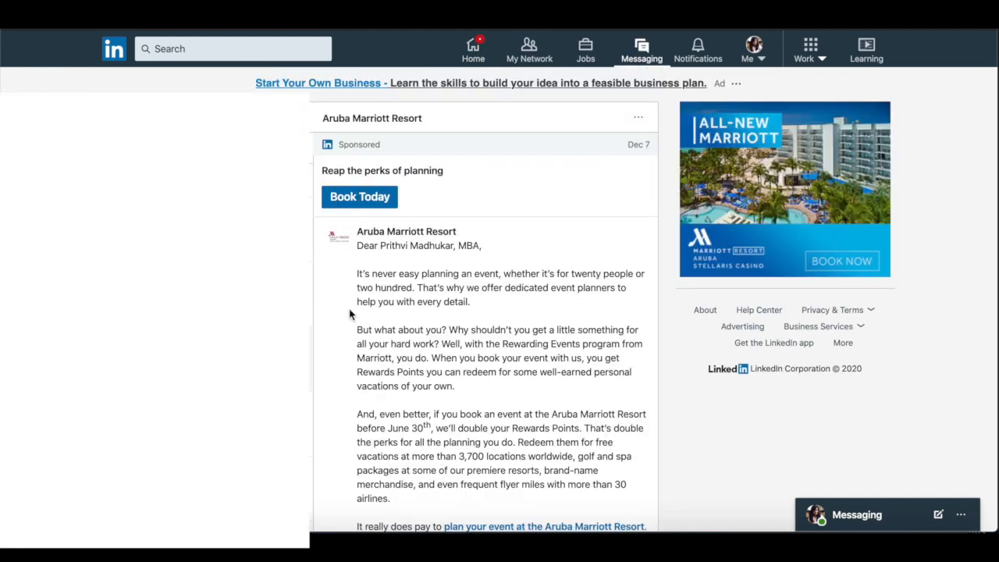
drag(389, 150, 323, 146)
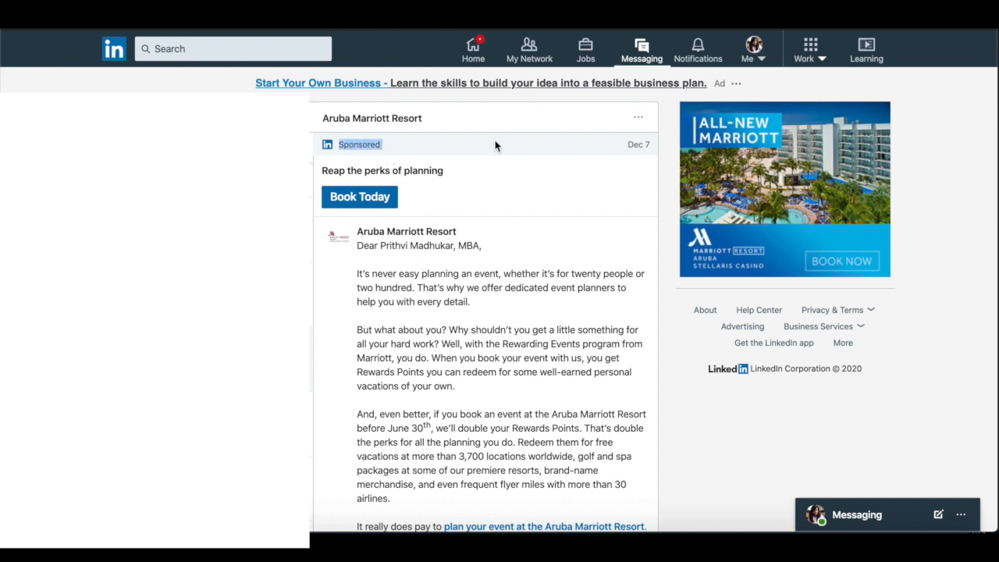
click(474, 48)
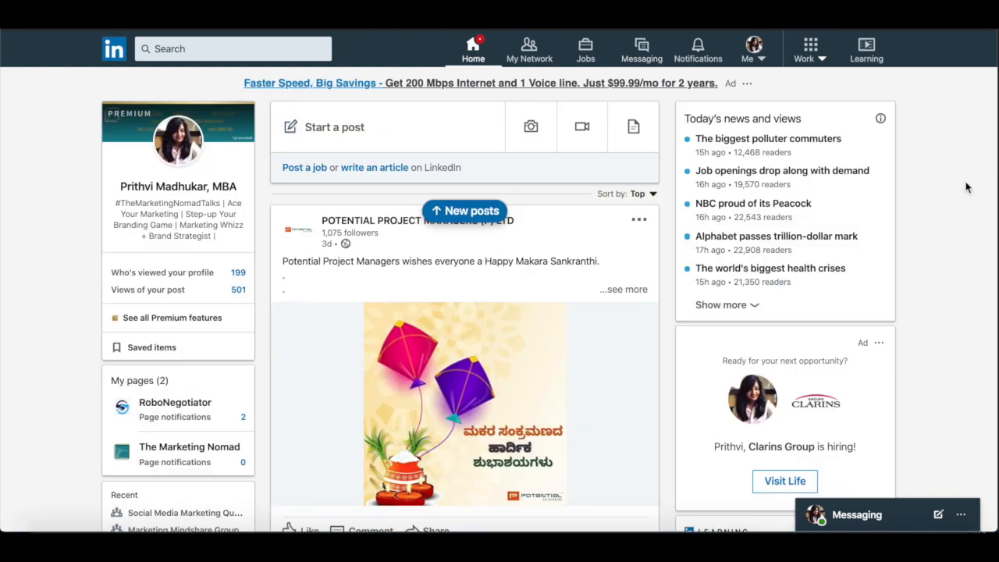